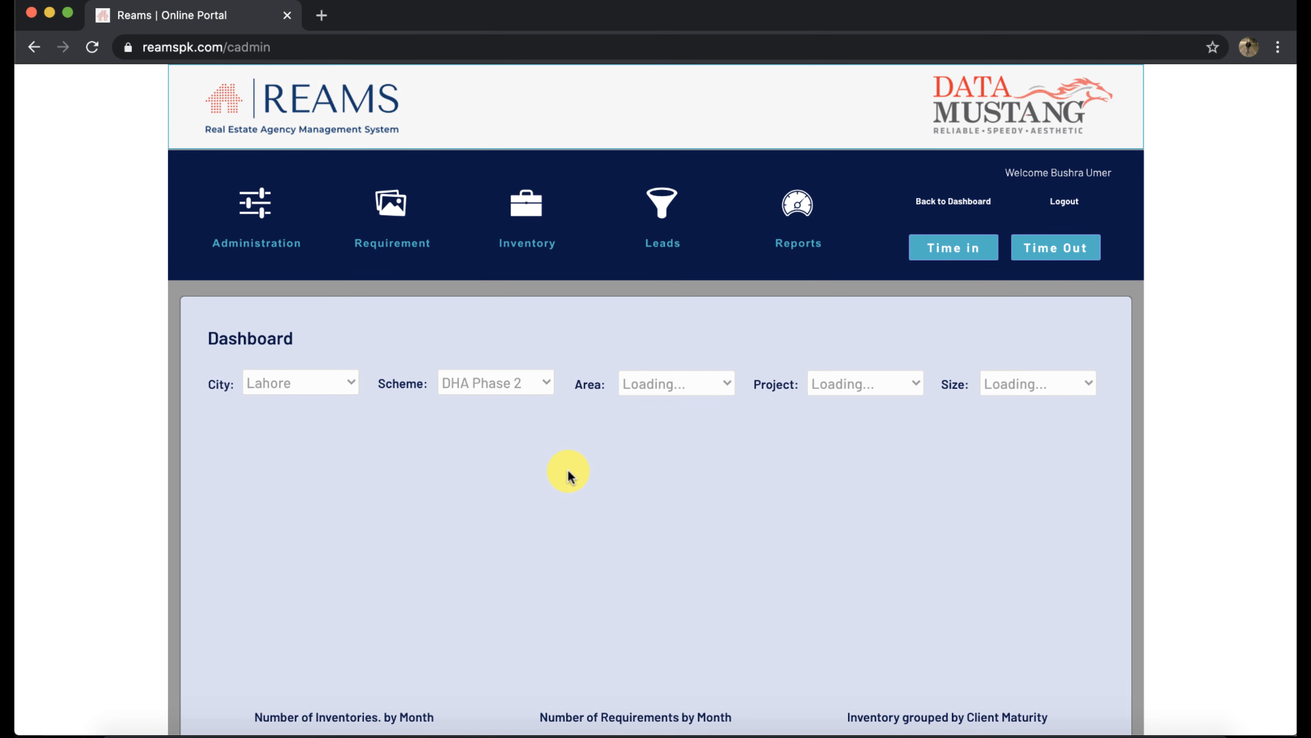
scroll(576, 480, down, 4)
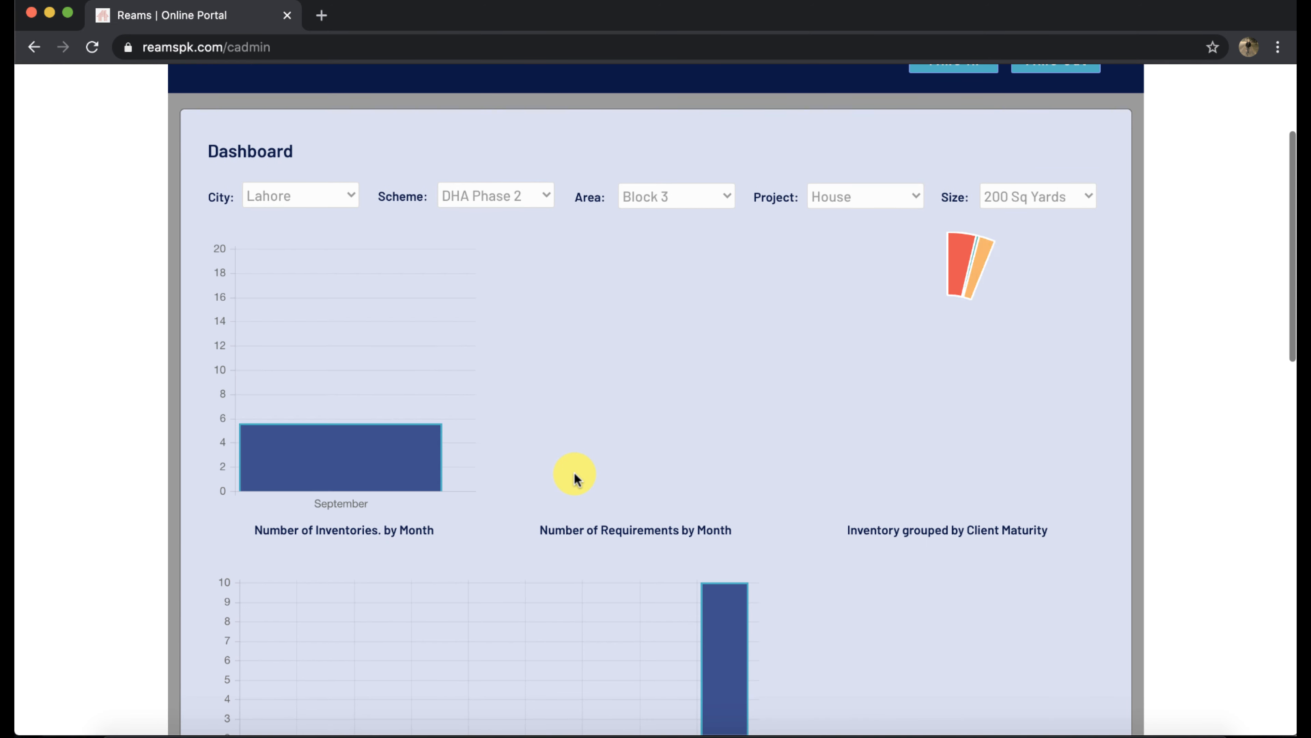
scroll(574, 528, down, 5)
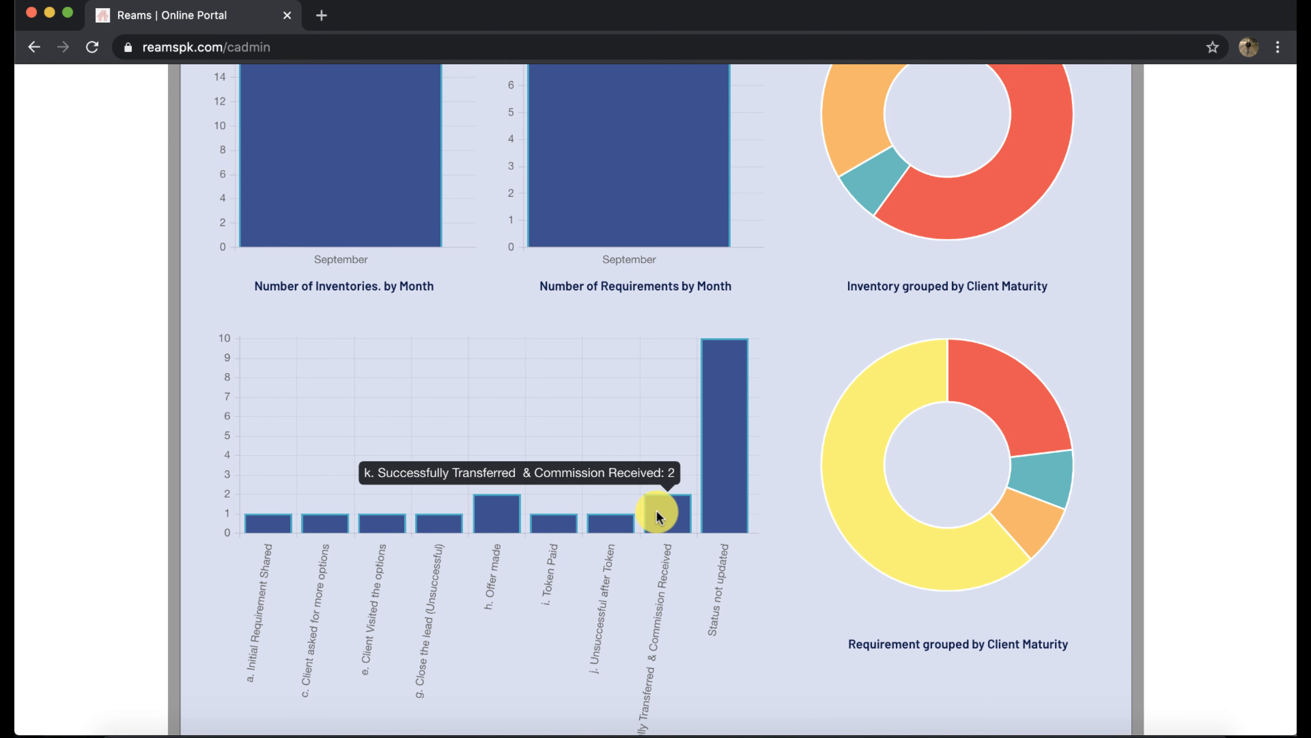
mouse_move(851, 479)
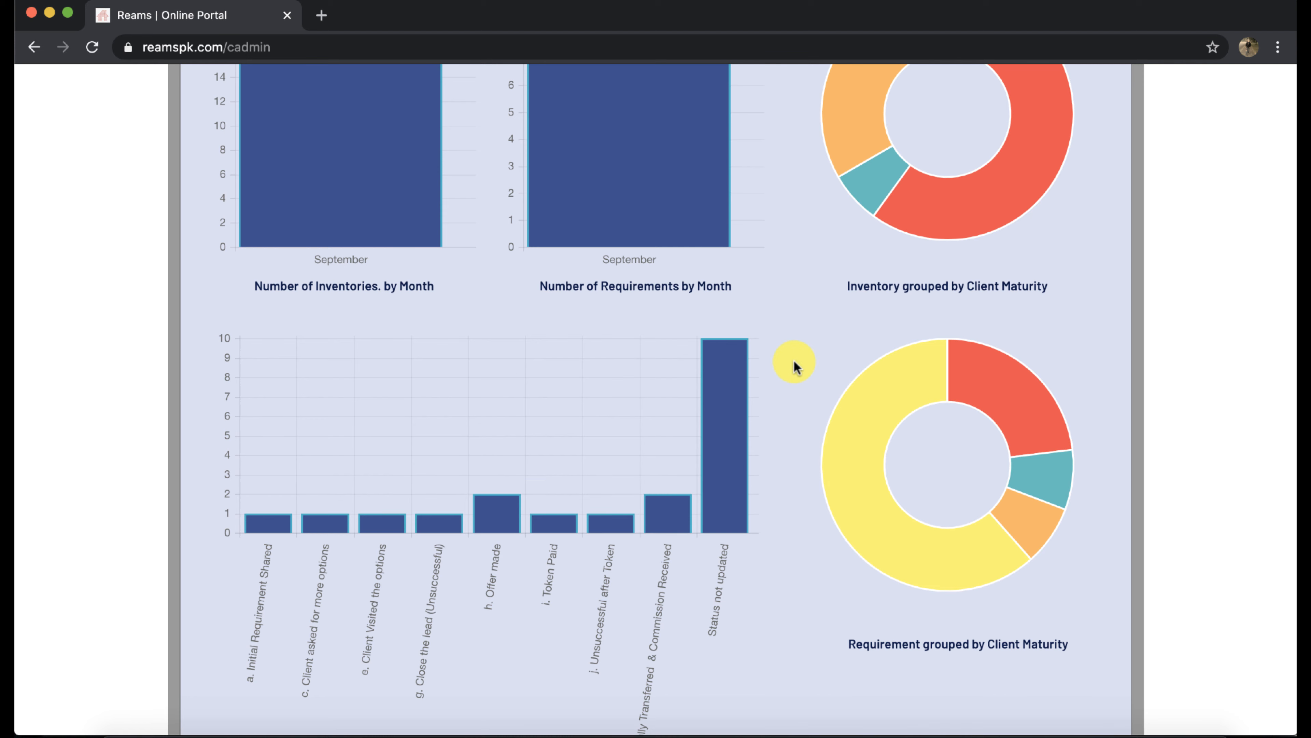
scroll(803, 344, up, 3)
mouse_move(898, 266)
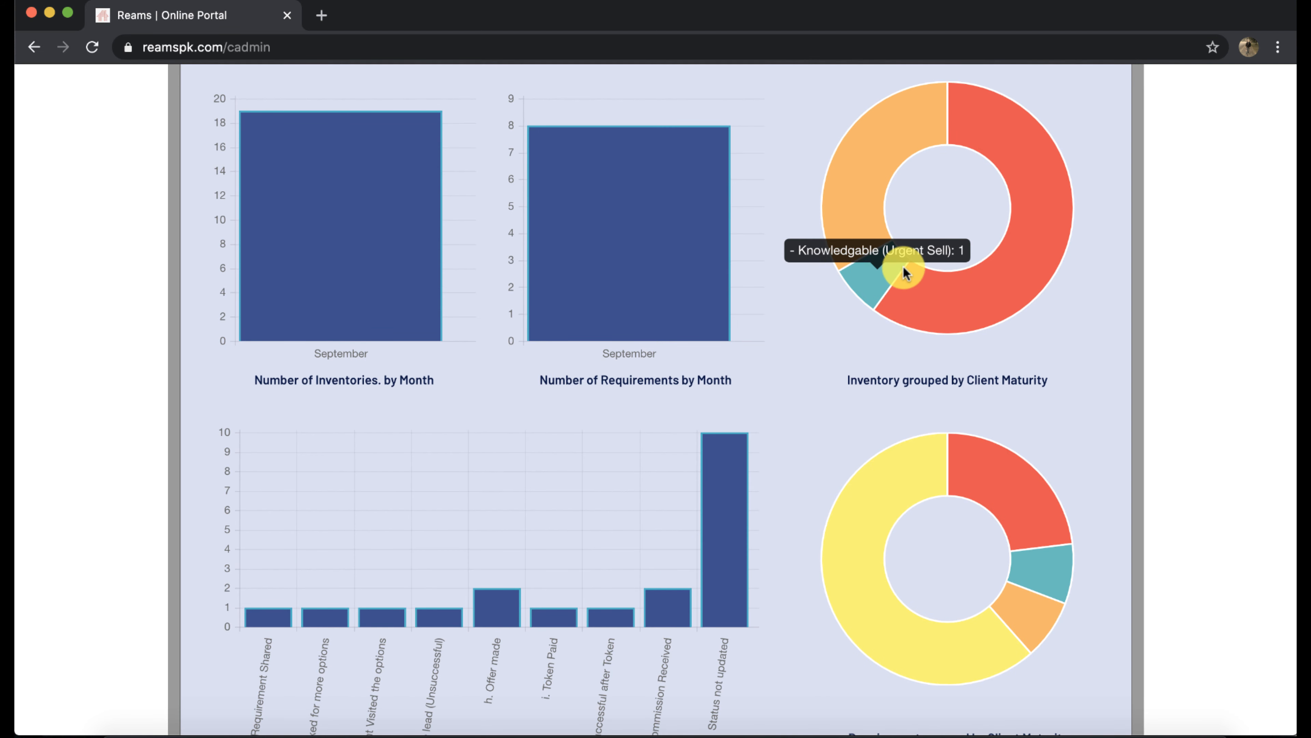
scroll(717, 307, up, 5)
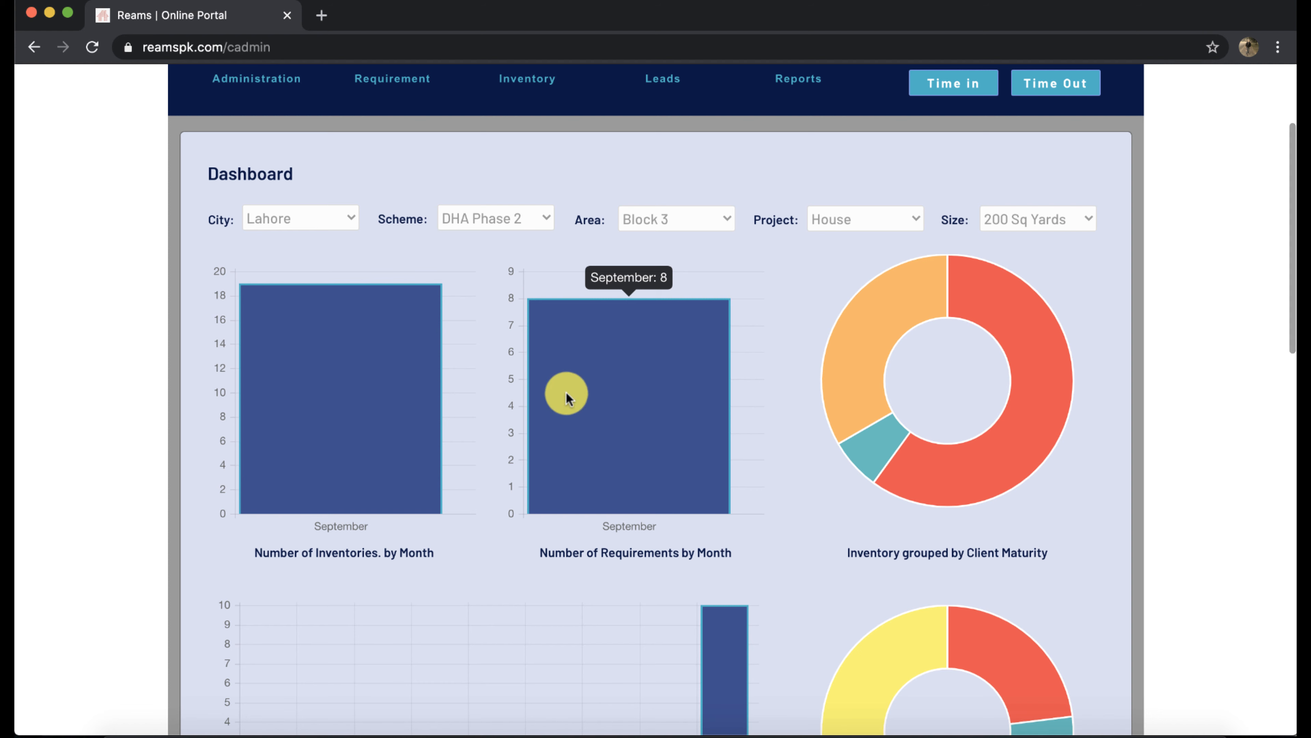
mouse_move(343, 361)
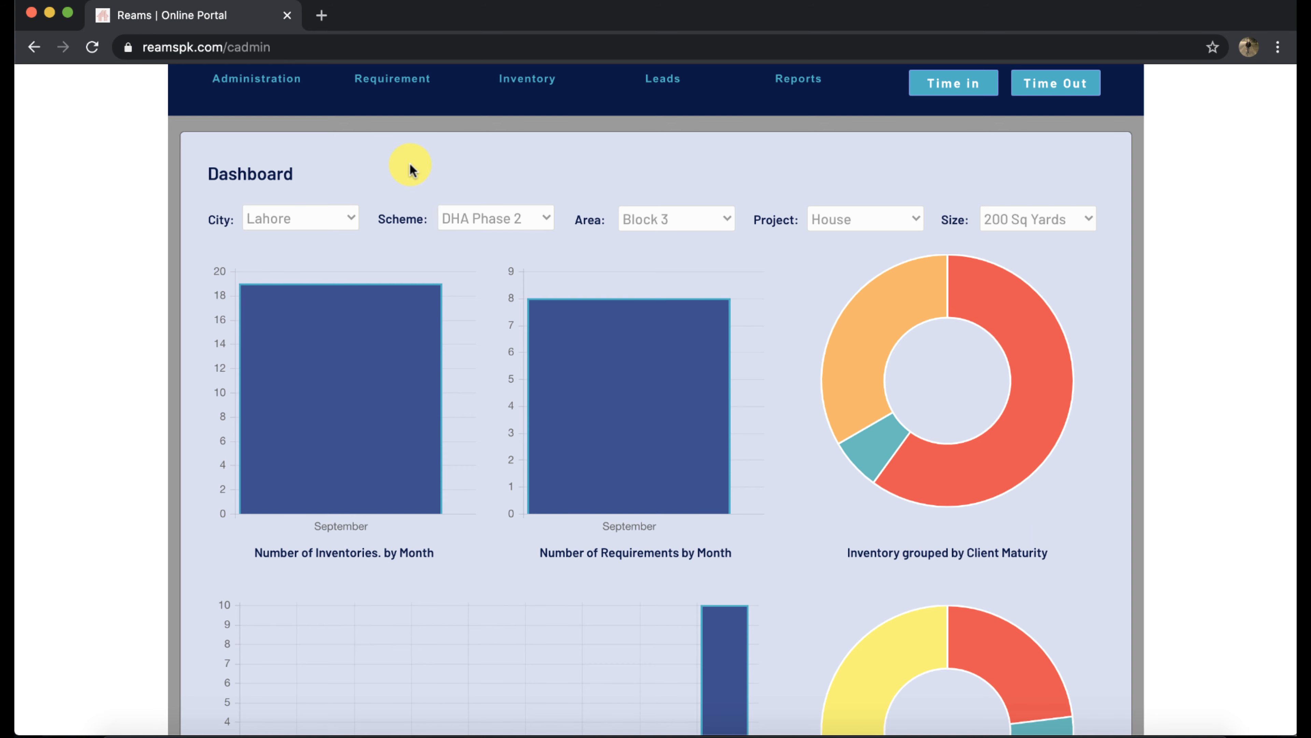
scroll(410, 169, up, 2)
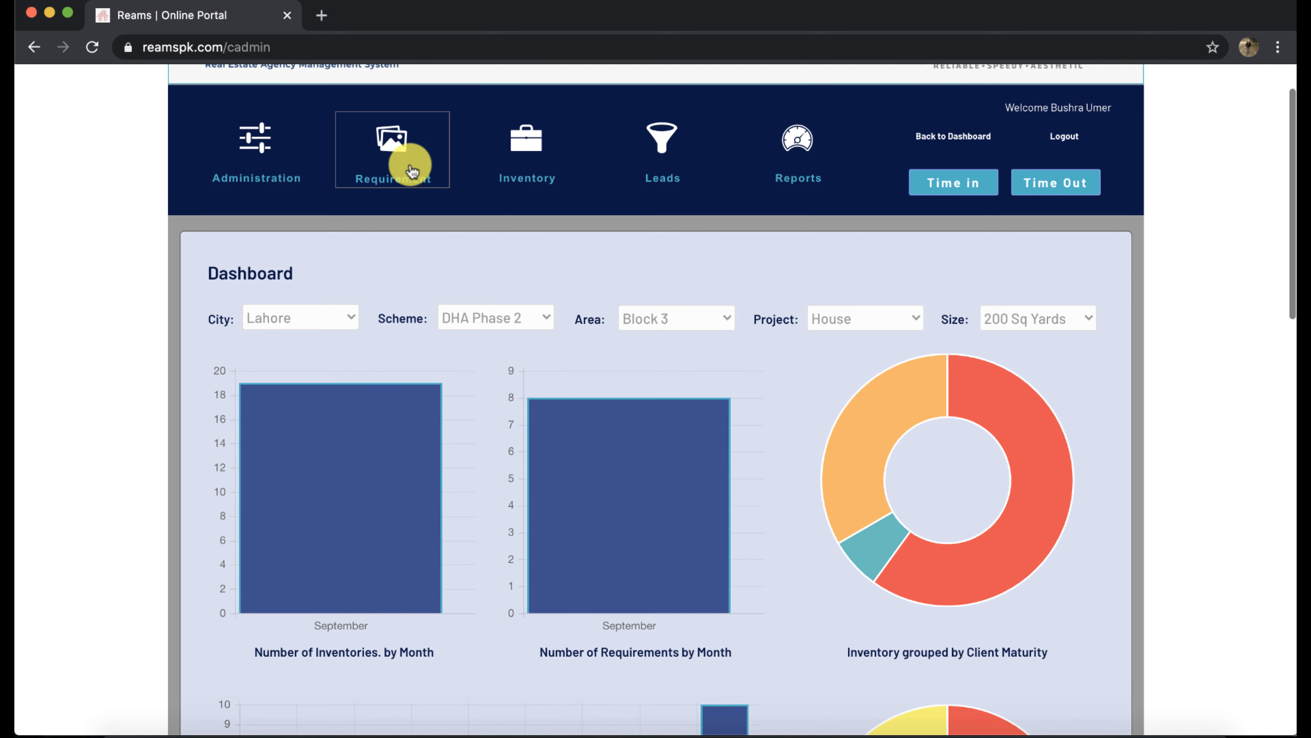
Look over the Manage Agents and Manage Schemes tabs in Administration
click(263, 166)
click(249, 284)
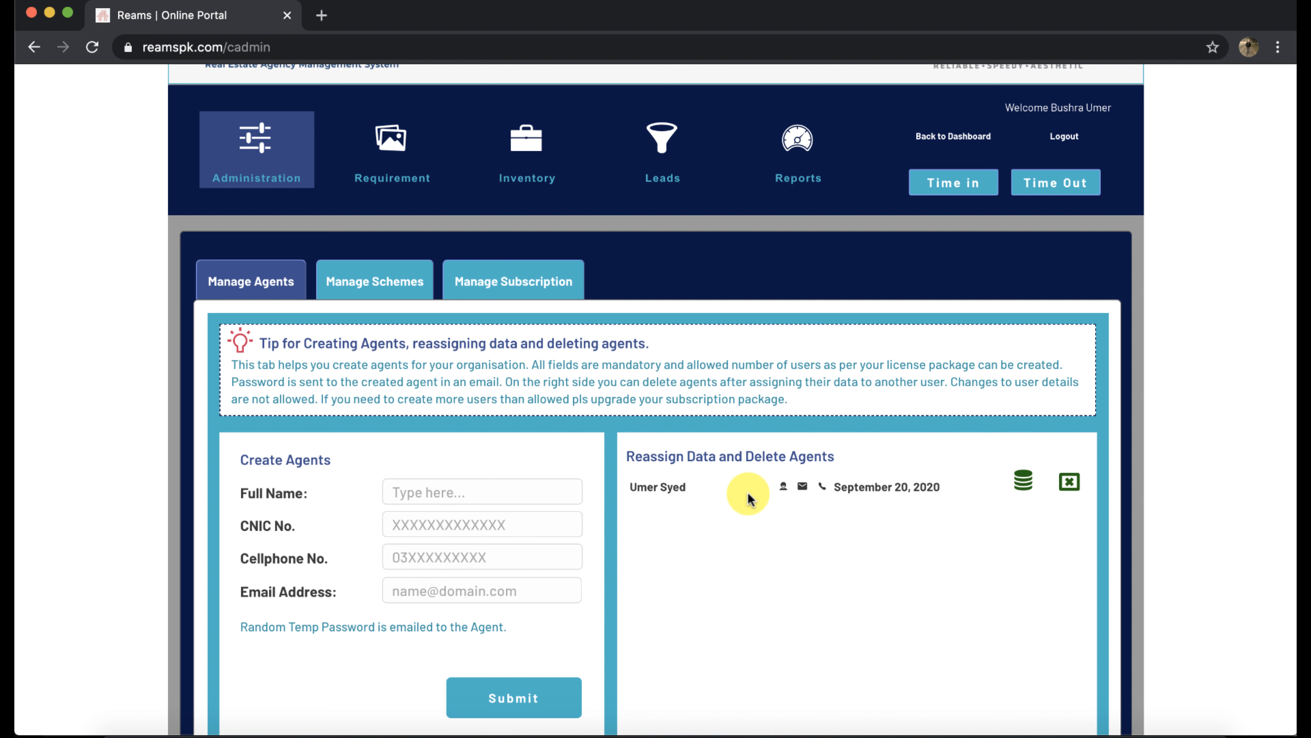
click(382, 291)
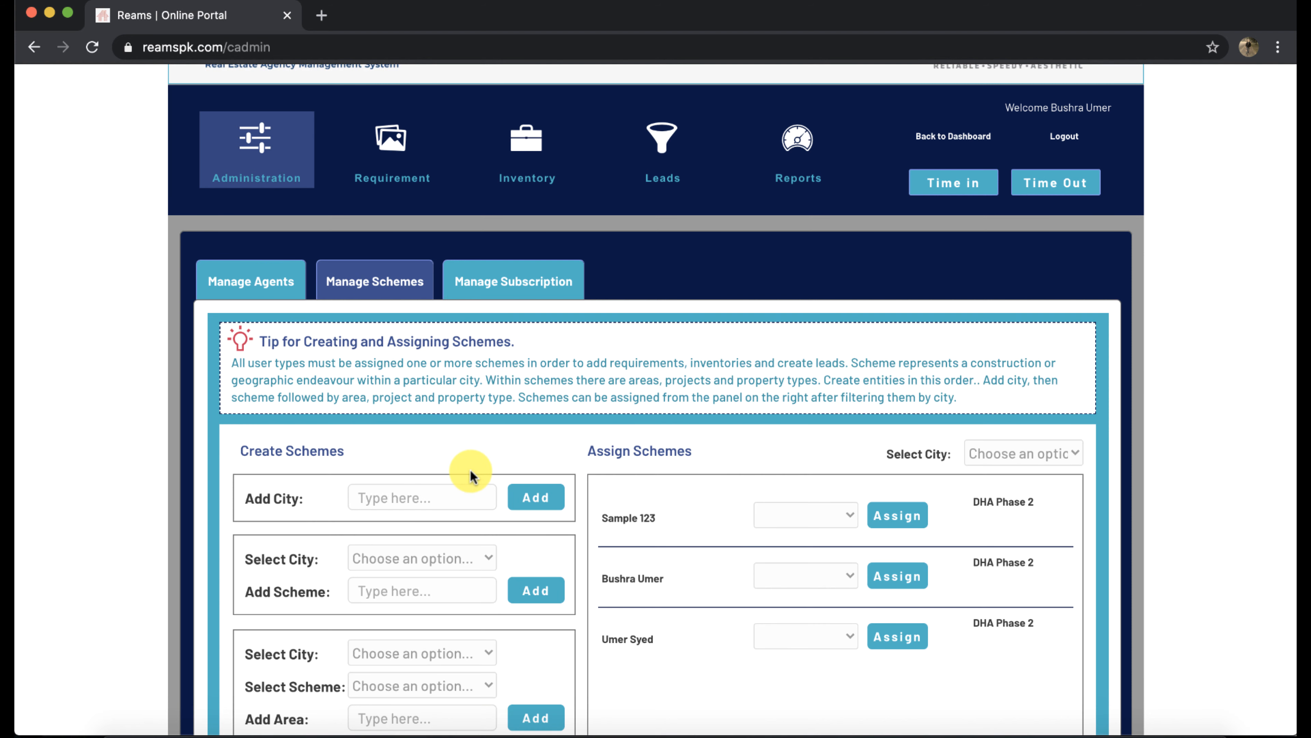
scroll(509, 433, down, 3)
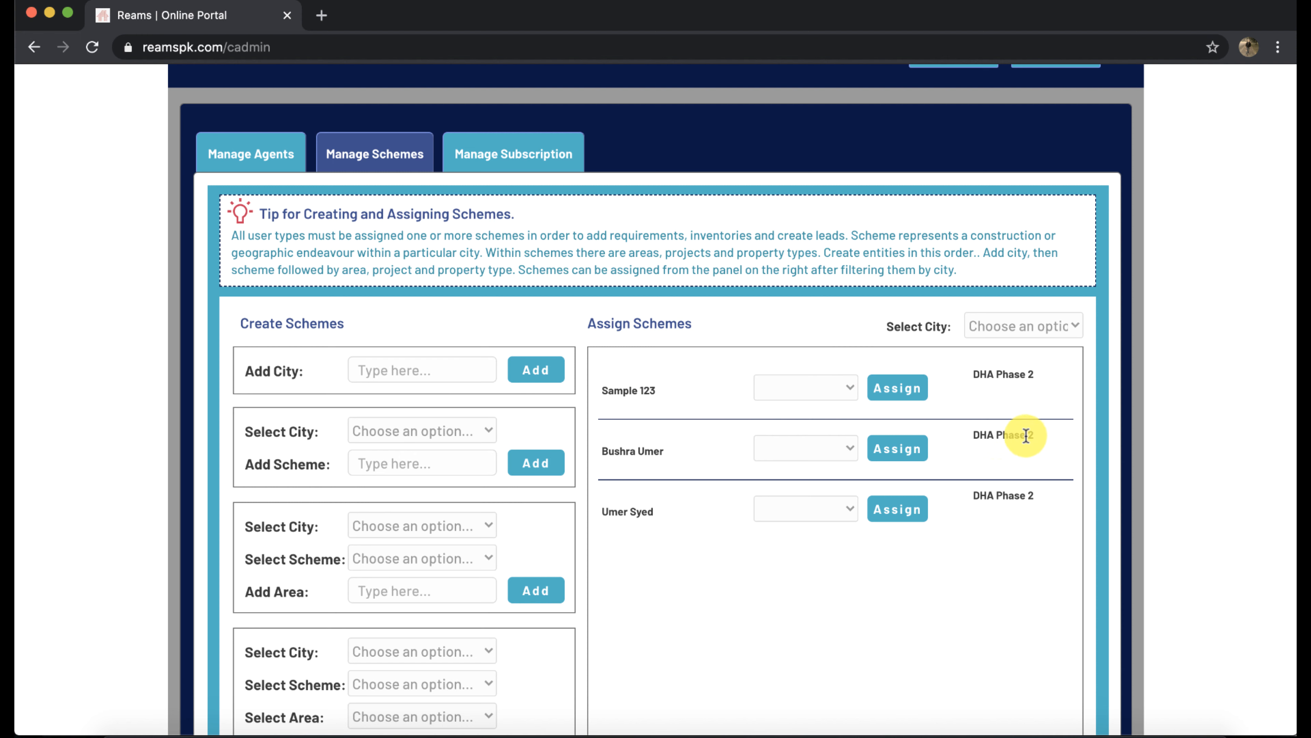
View the Basic subscription: 3 users created, 3 available licences, renewal due Nov 19, 2020
click(500, 161)
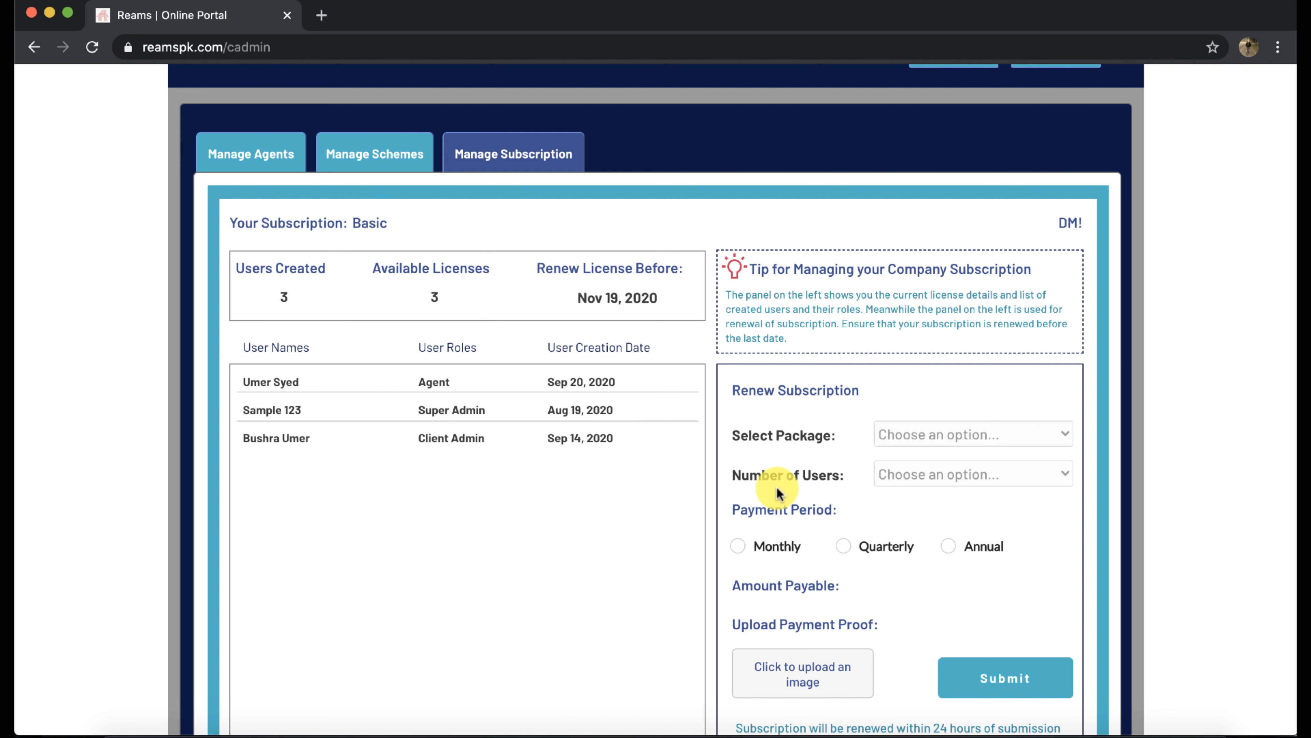
scroll(816, 491, down, 3)
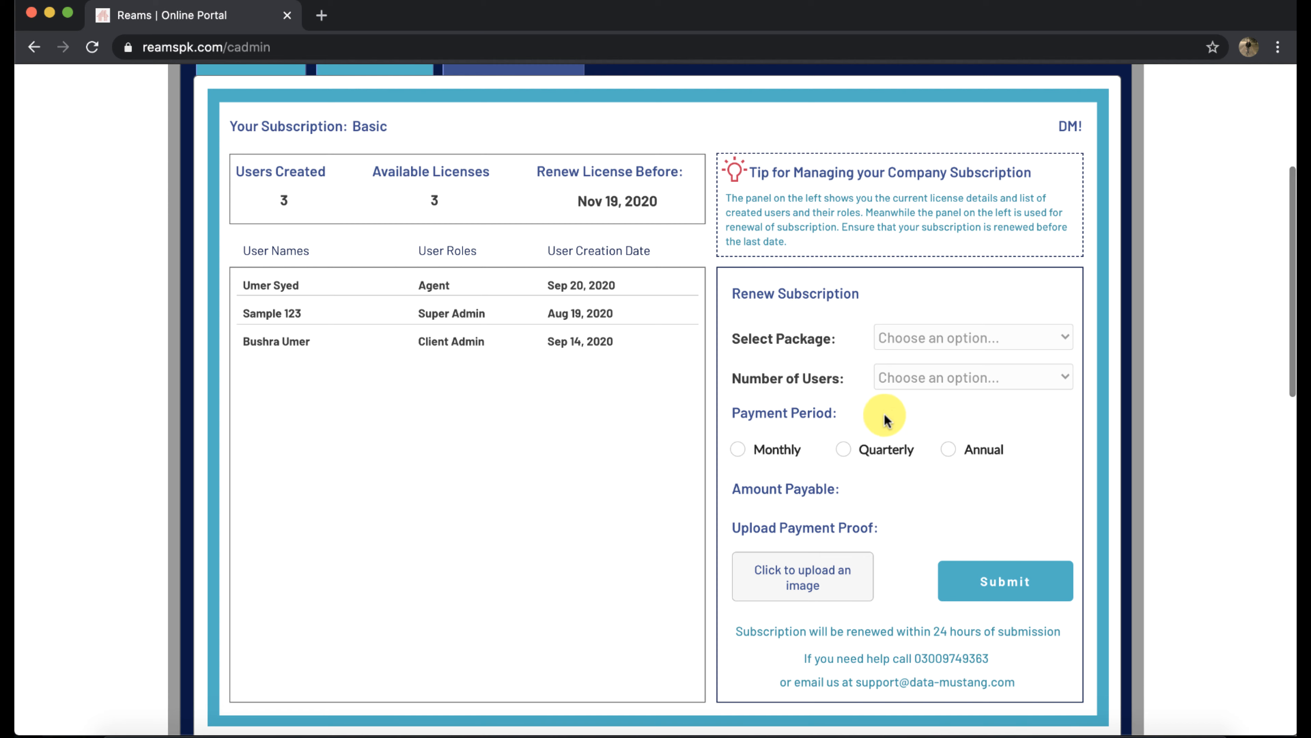
scroll(535, 416, up, 5)
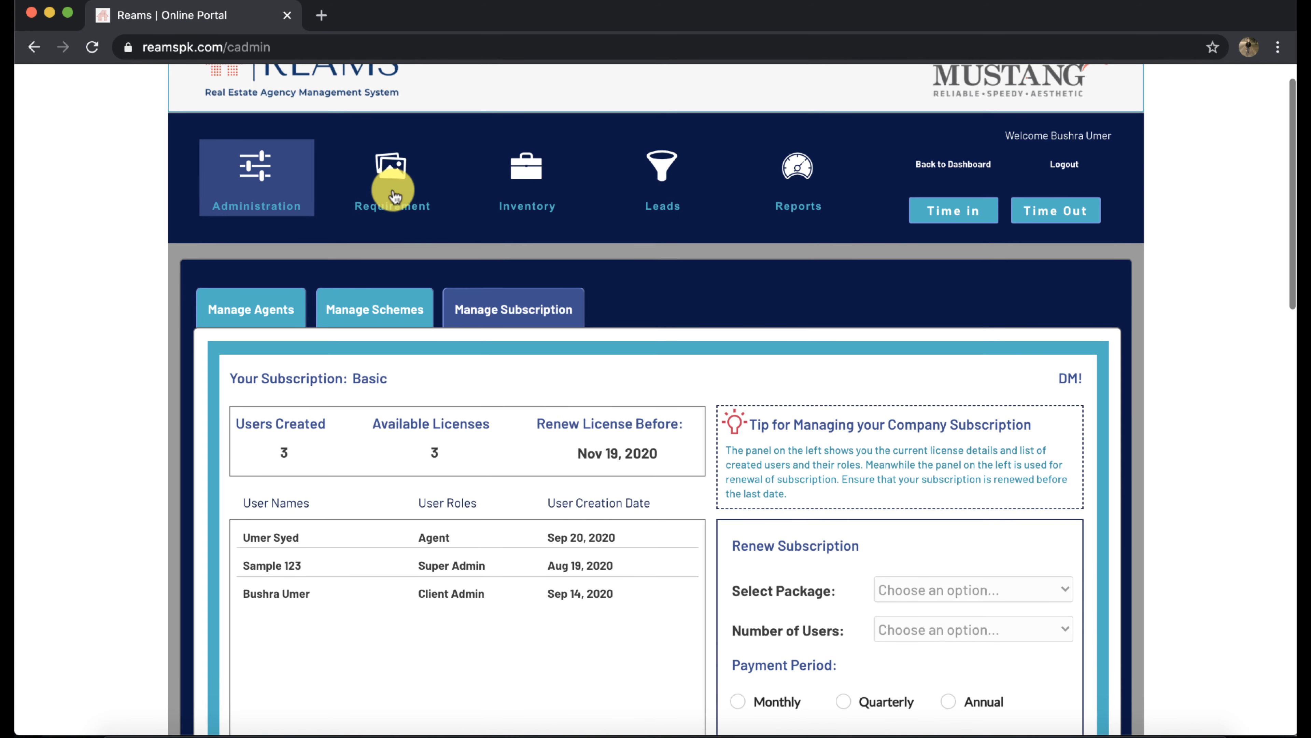
Start a new requirement and enter the buyer's contact name and contact number
click(397, 180)
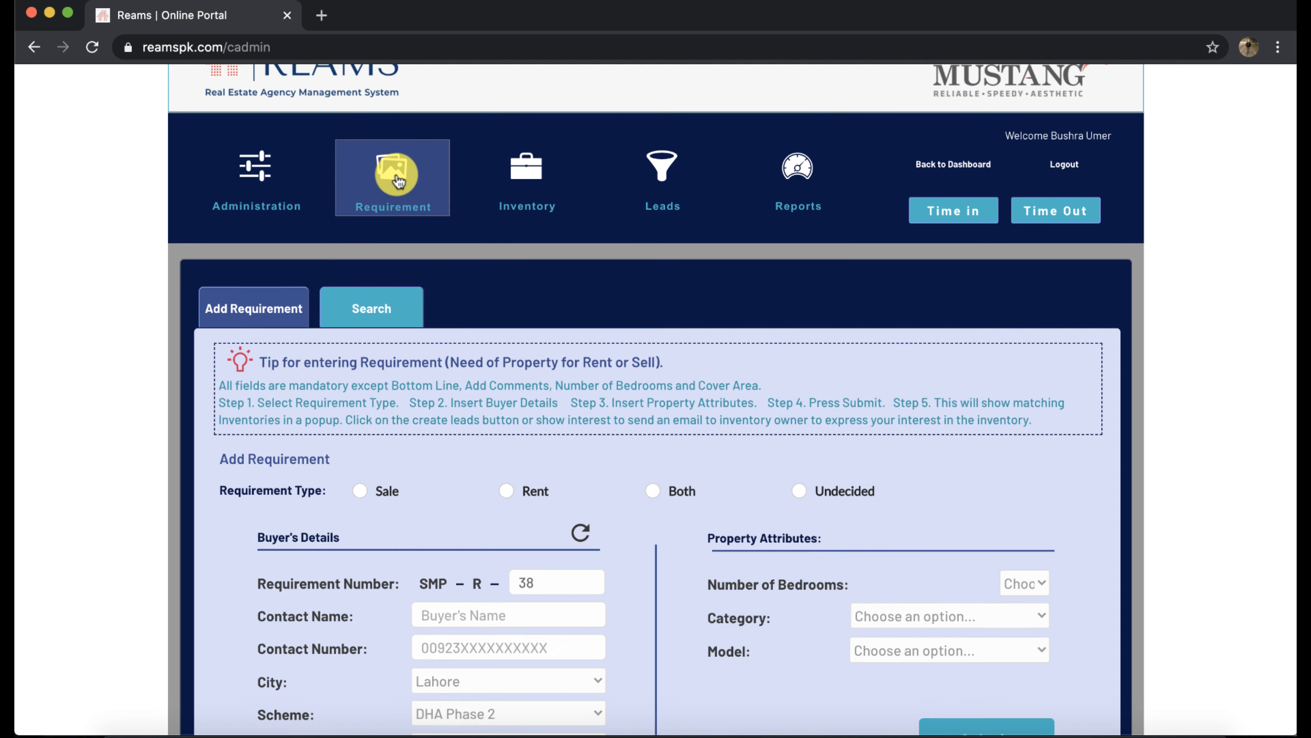
scroll(374, 357, down, 4)
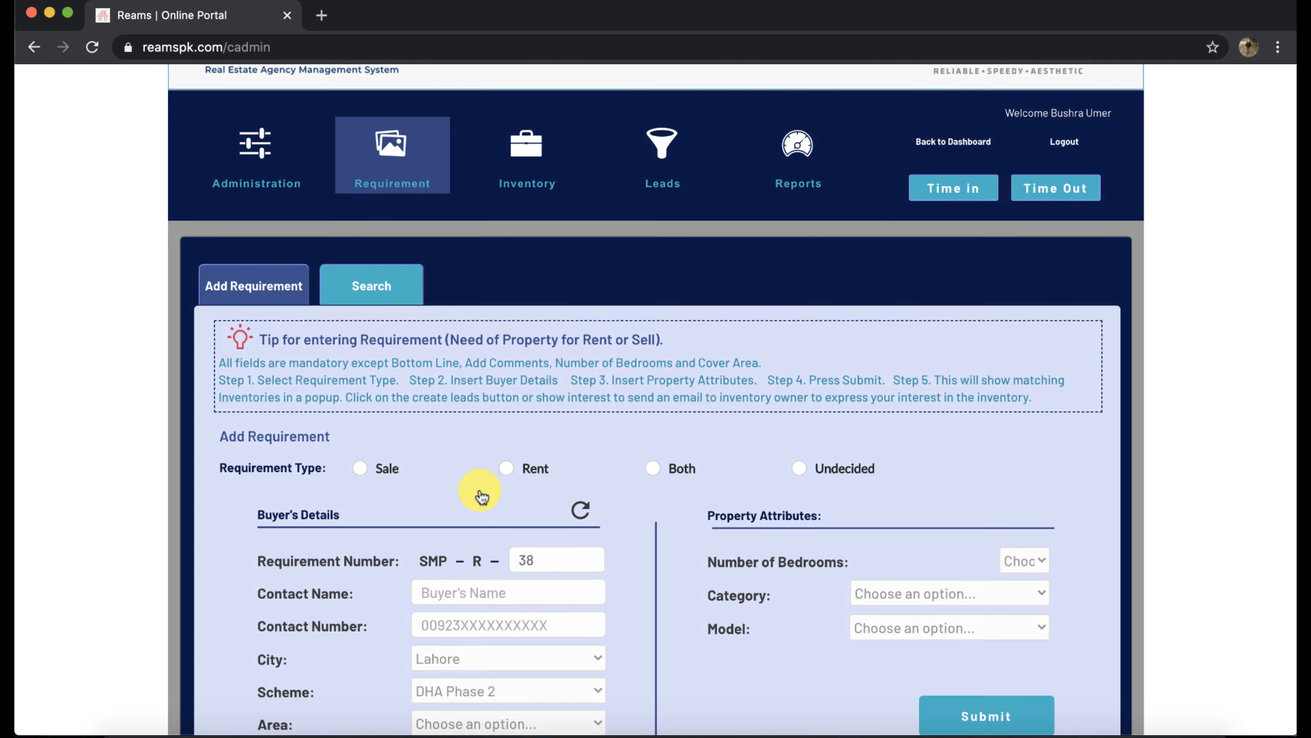
click(508, 423)
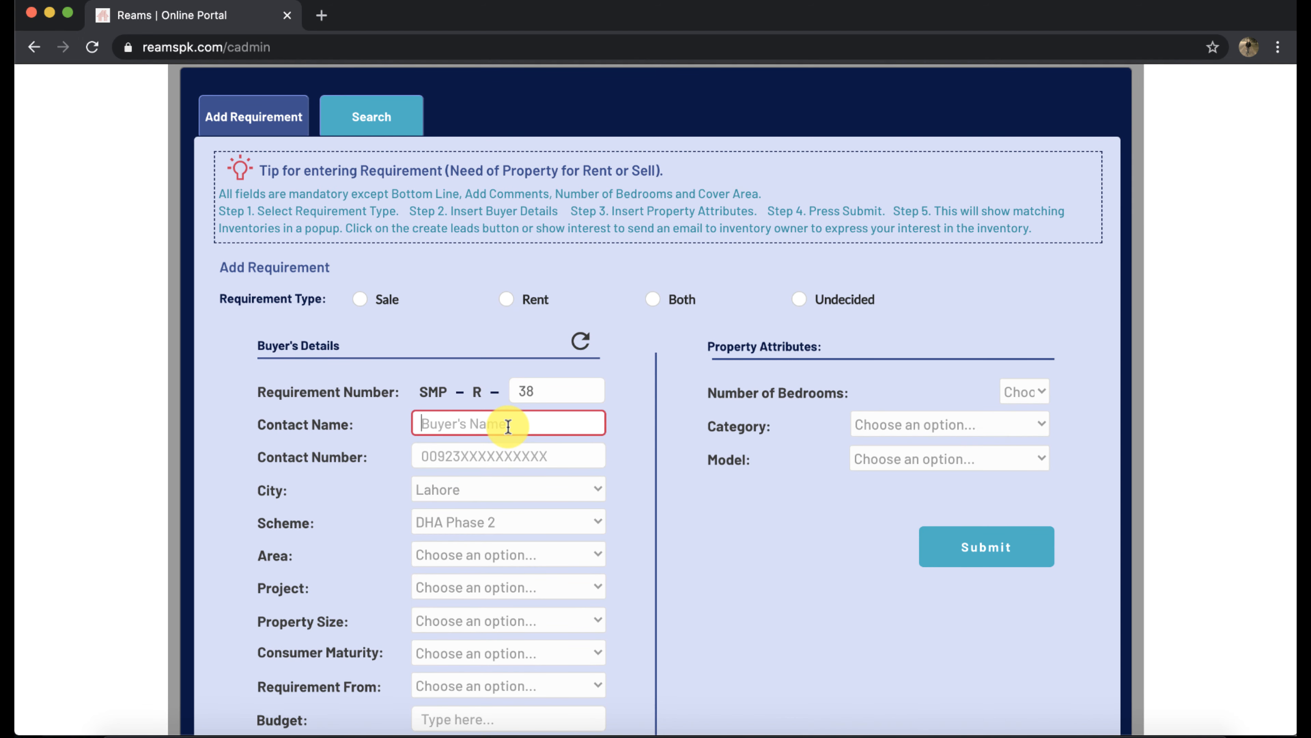
text(Calvin)
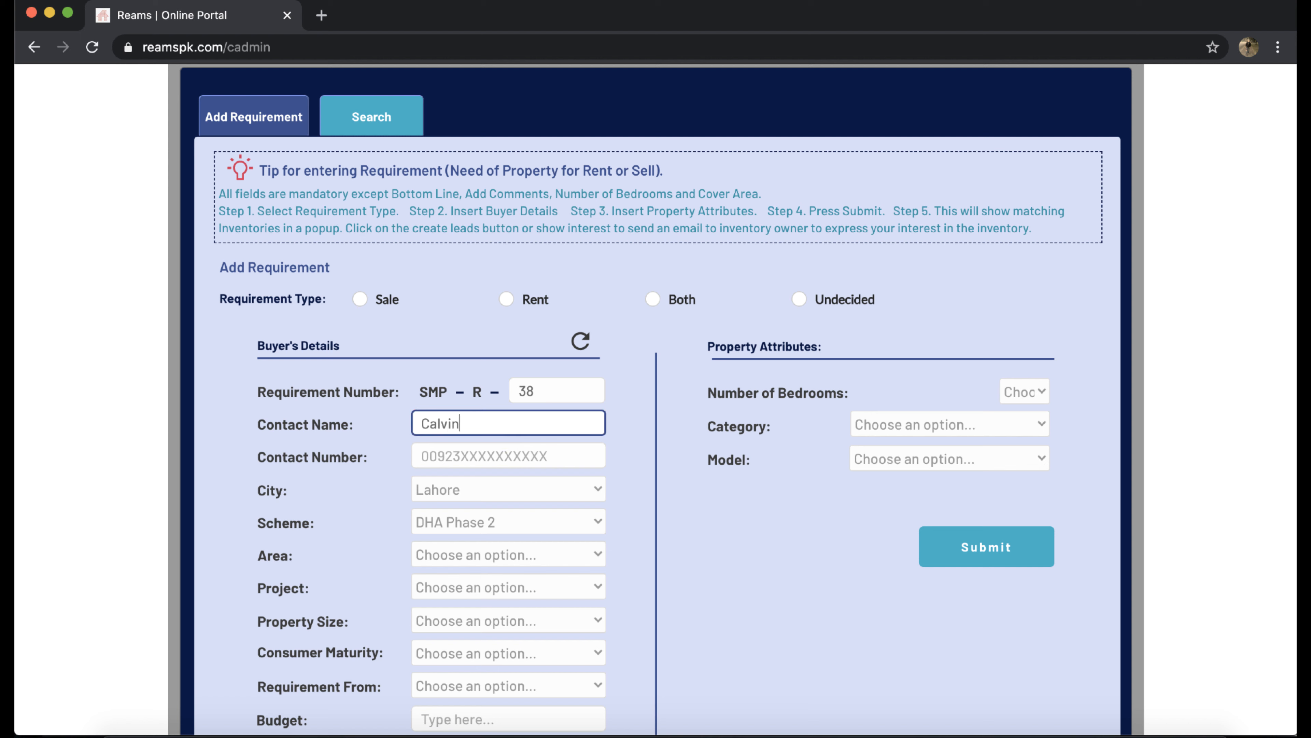
key(Tab)
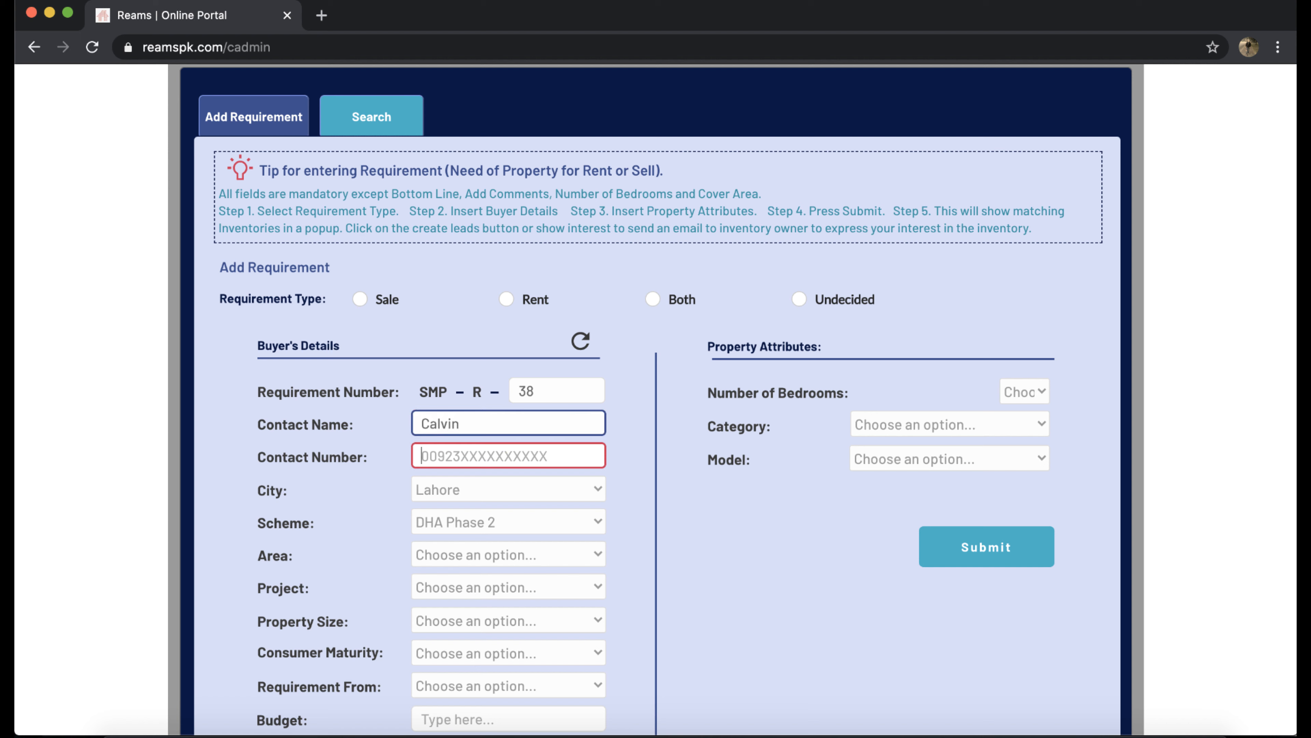
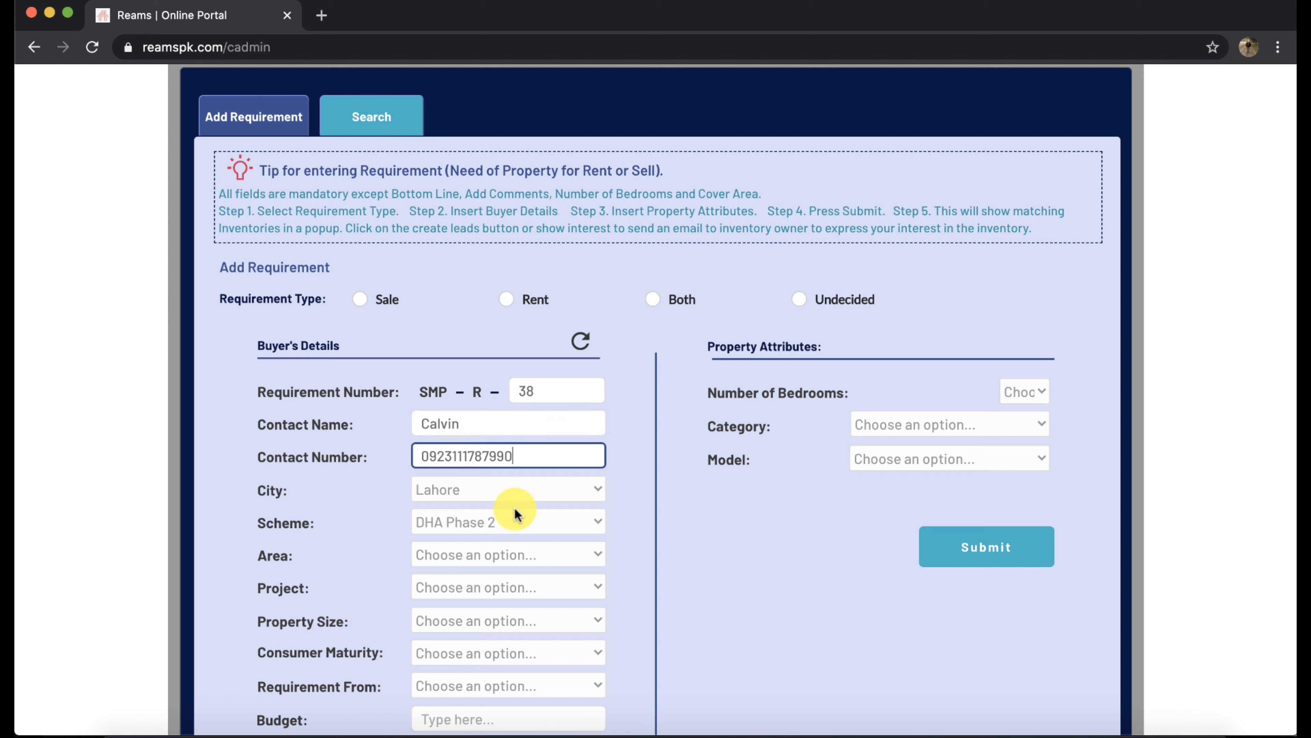
Set the location to Lahore, DHA Phase 2, Block 3 for a 200 Sq Yards House
click(535, 493)
click(536, 489)
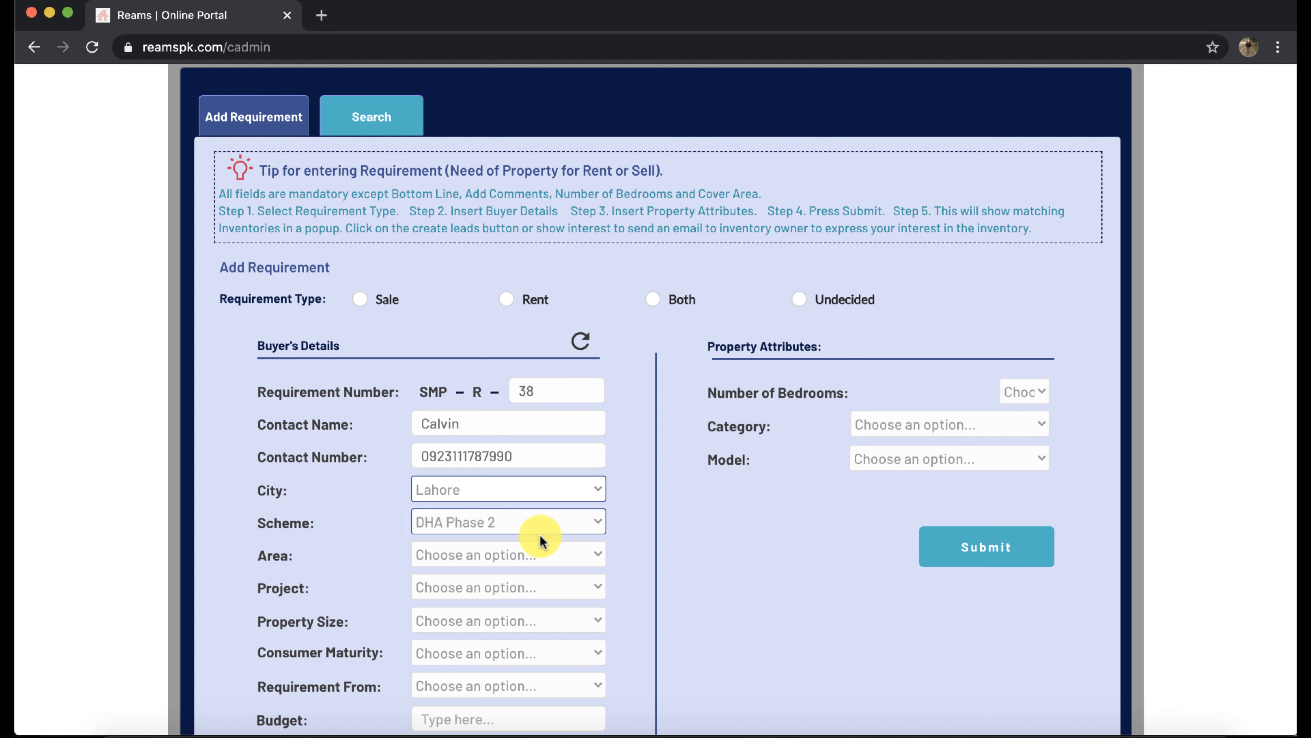
click(537, 547)
click(526, 550)
scroll(526, 594, down, 1)
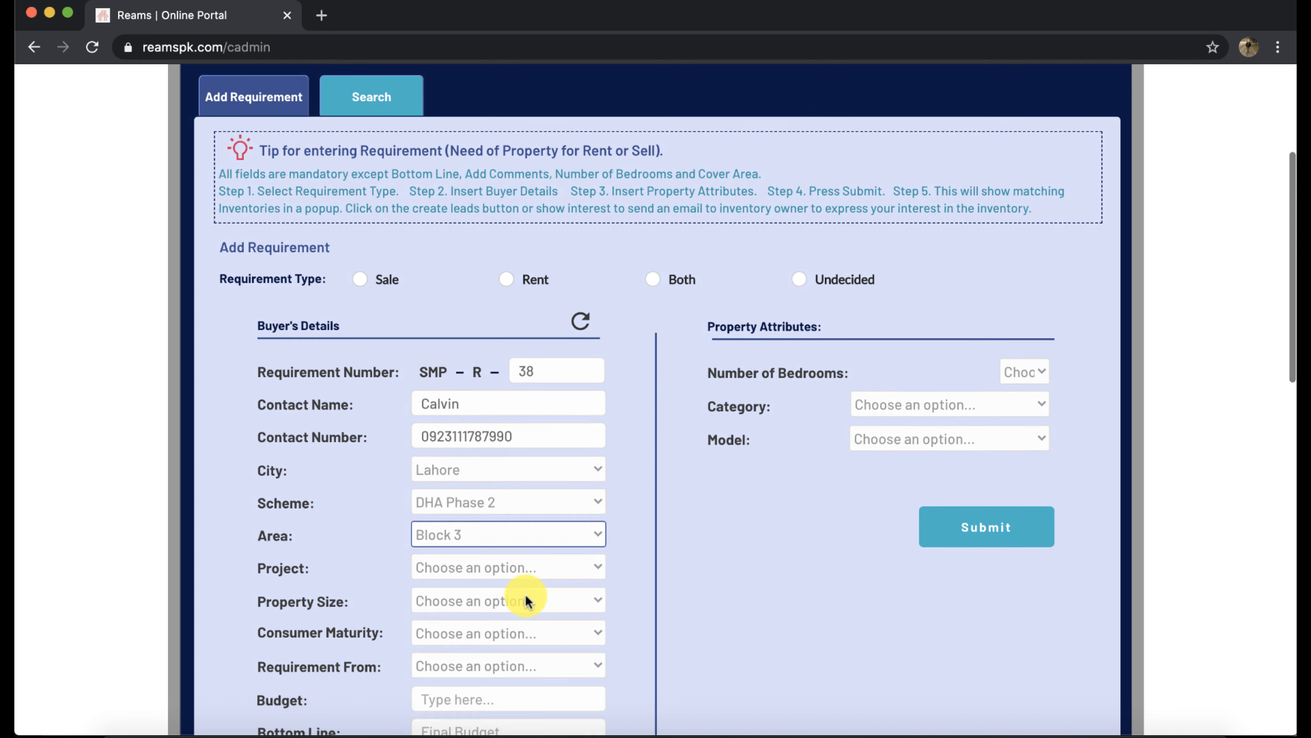
scroll(526, 593, down, 5)
click(538, 462)
click(540, 468)
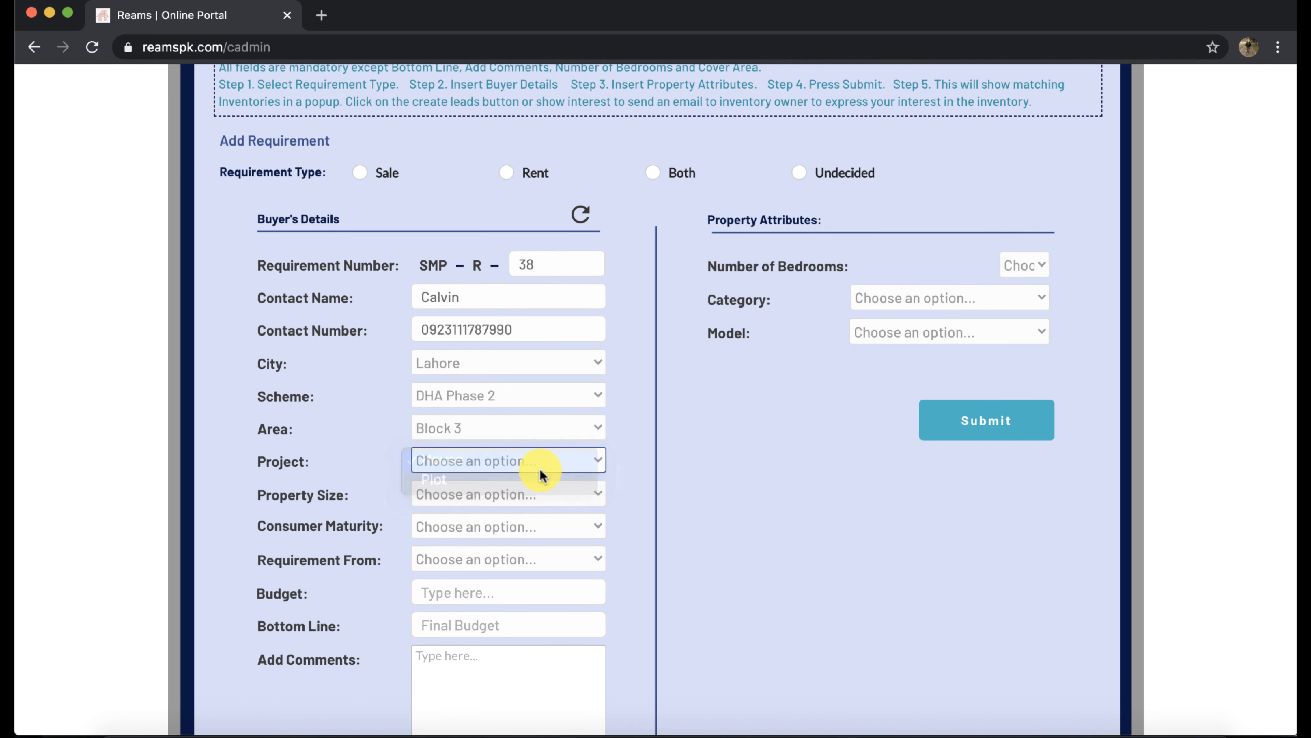
click(536, 487)
click(525, 496)
Mark the buyer No Idea of Market (Urgent Buy), Direct Buyer, with a Rs.3,400,000 budget
click(526, 523)
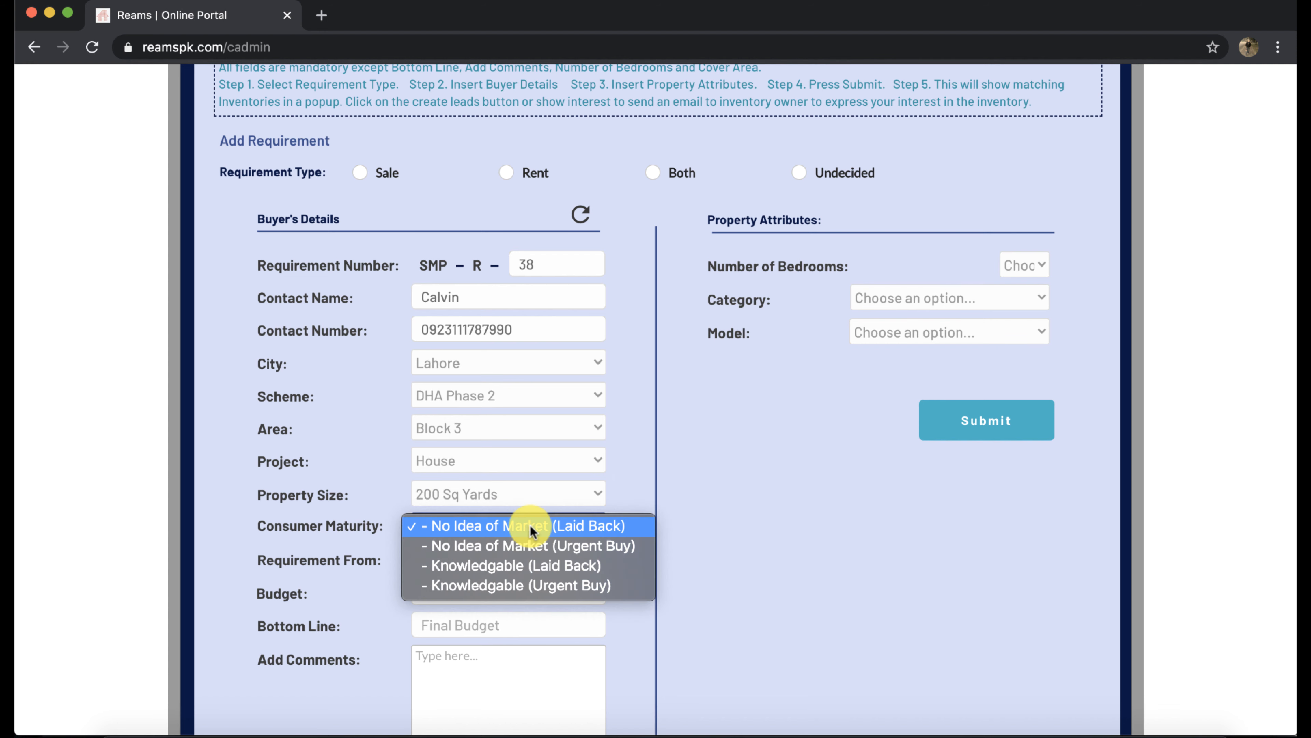
click(525, 545)
click(520, 569)
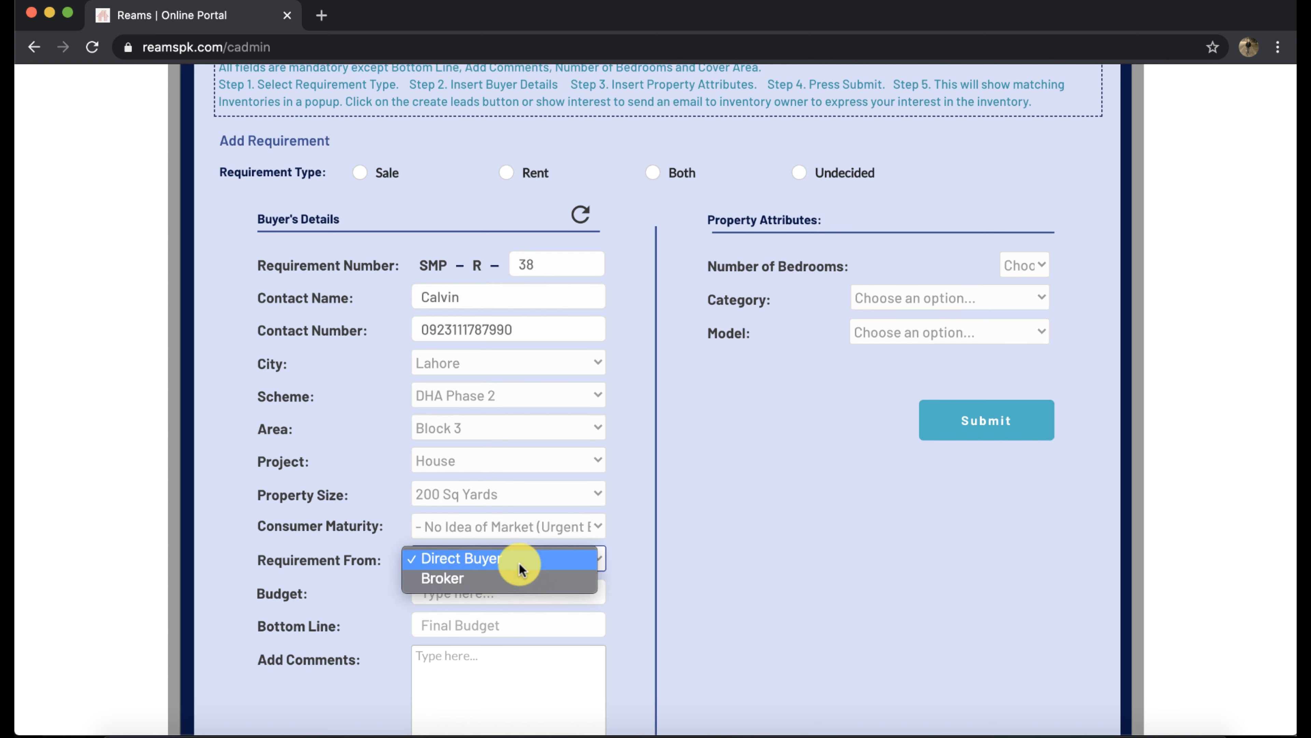
click(519, 569)
click(513, 589)
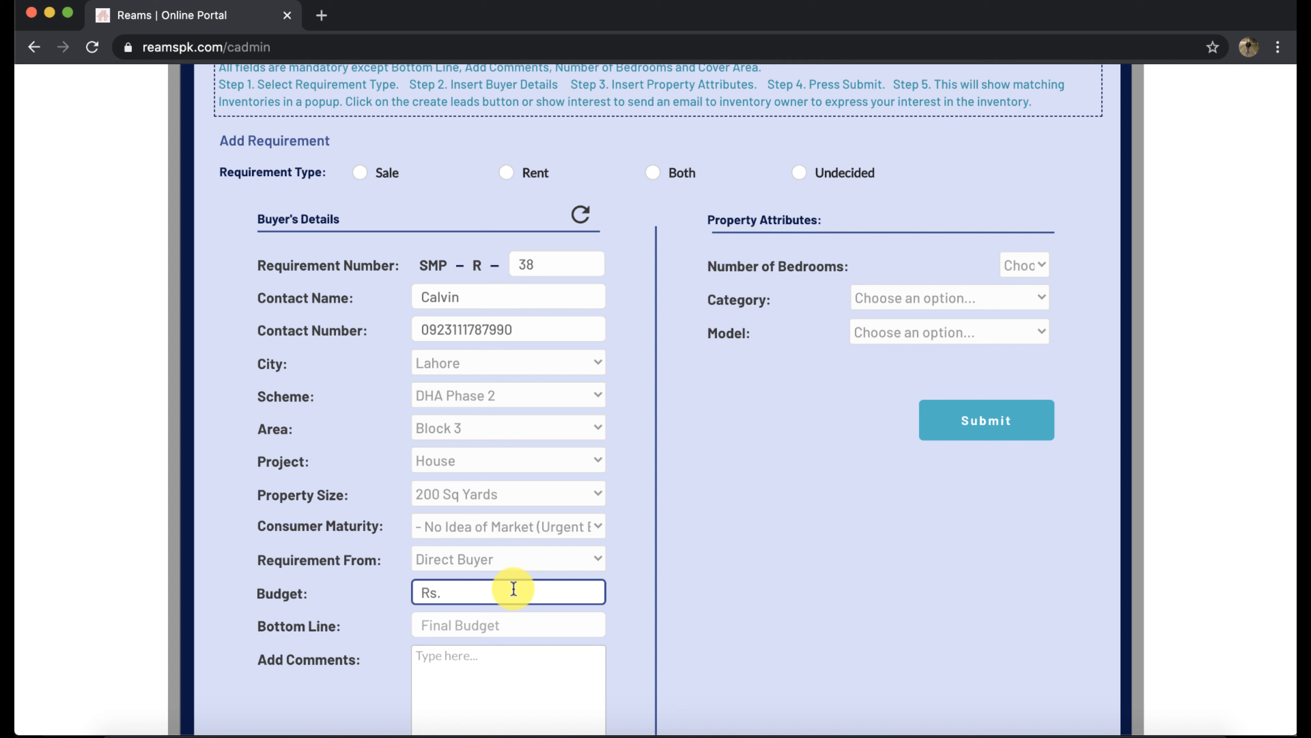
text(3,400,000)
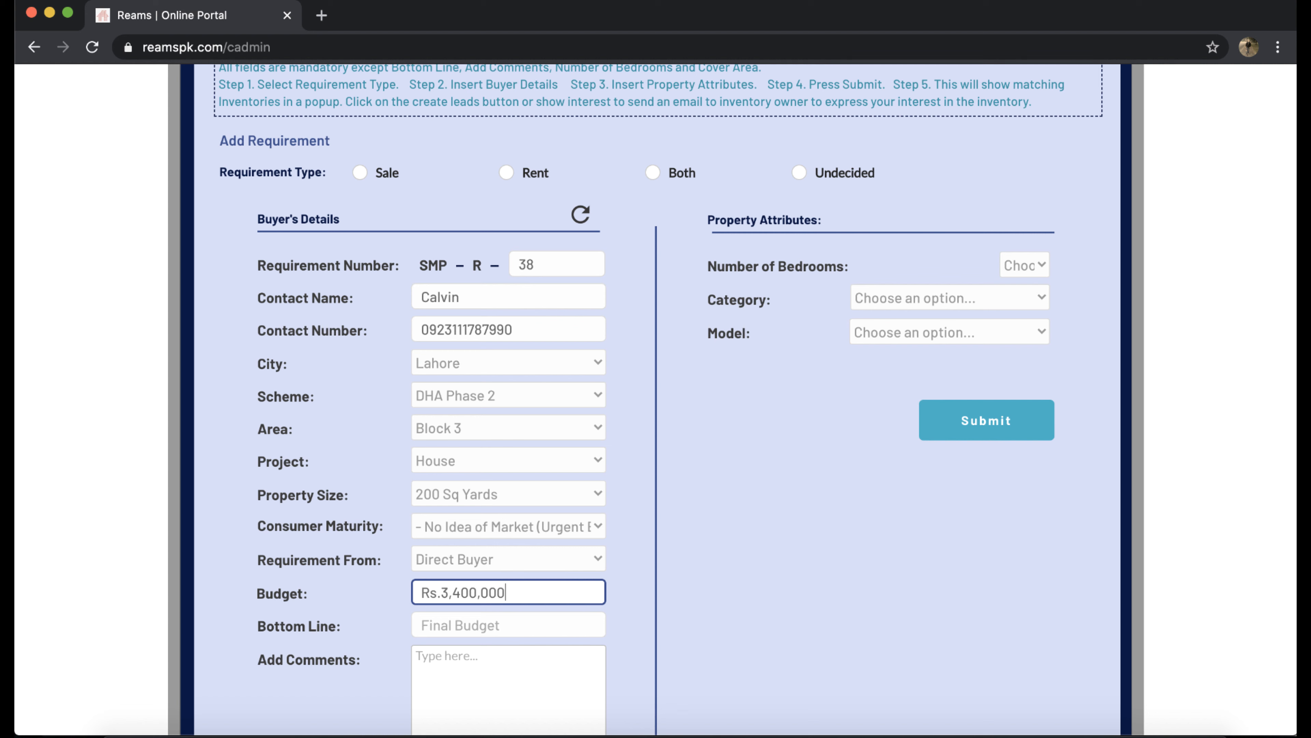
key(Tab)
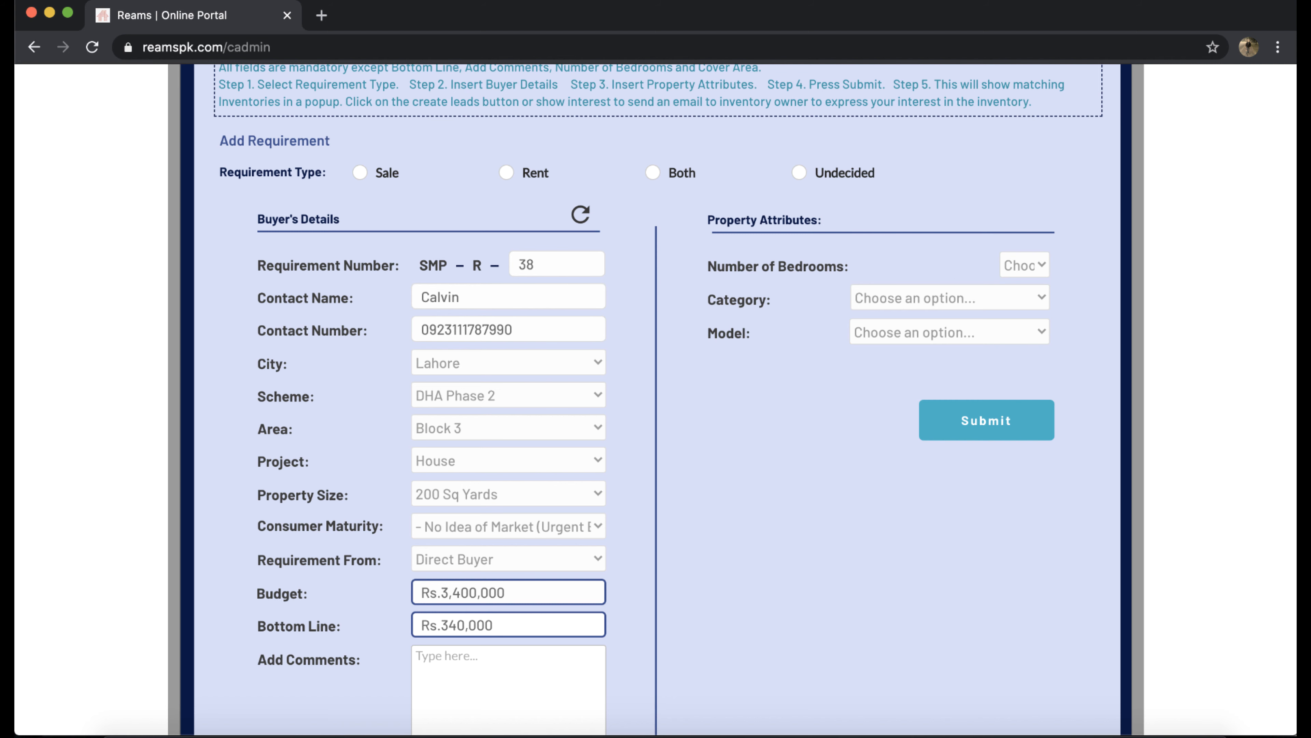
scroll(536, 646, down, 2)
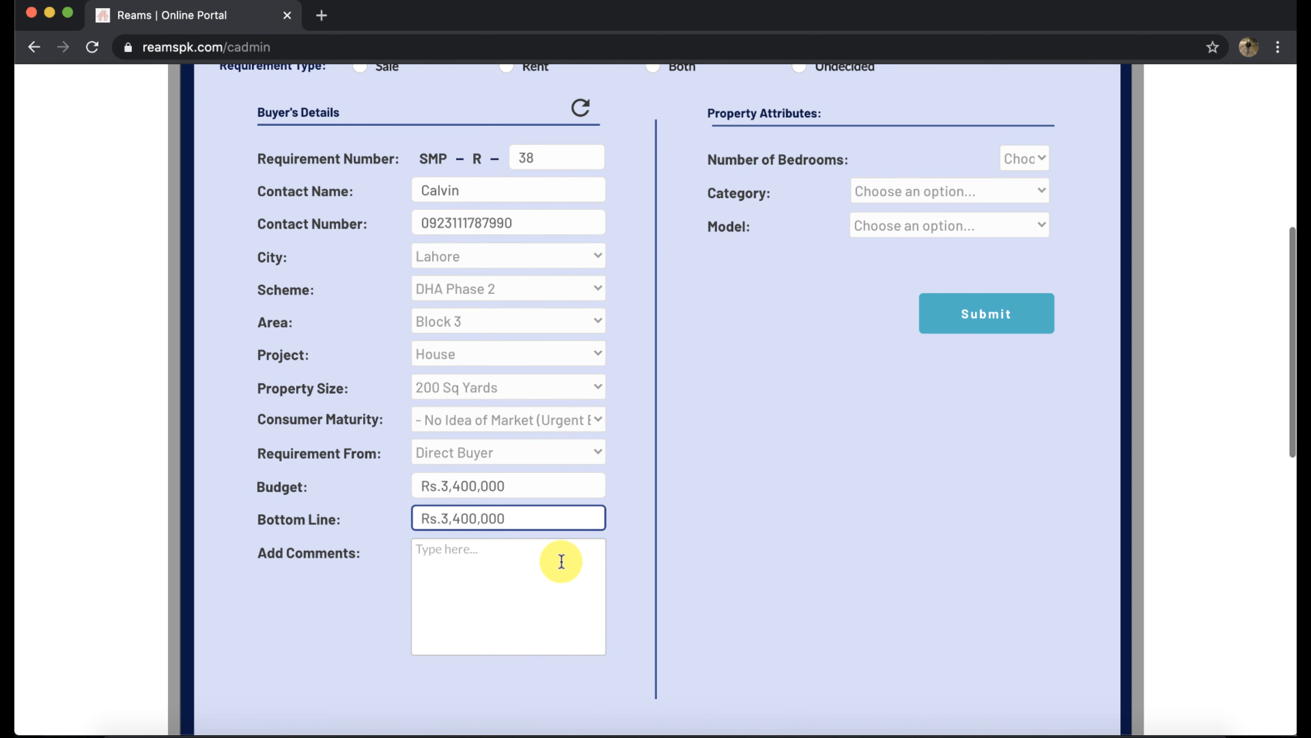
Choose 3 bedrooms, West Open category, Brand New model, and Sale requirement type
click(1015, 157)
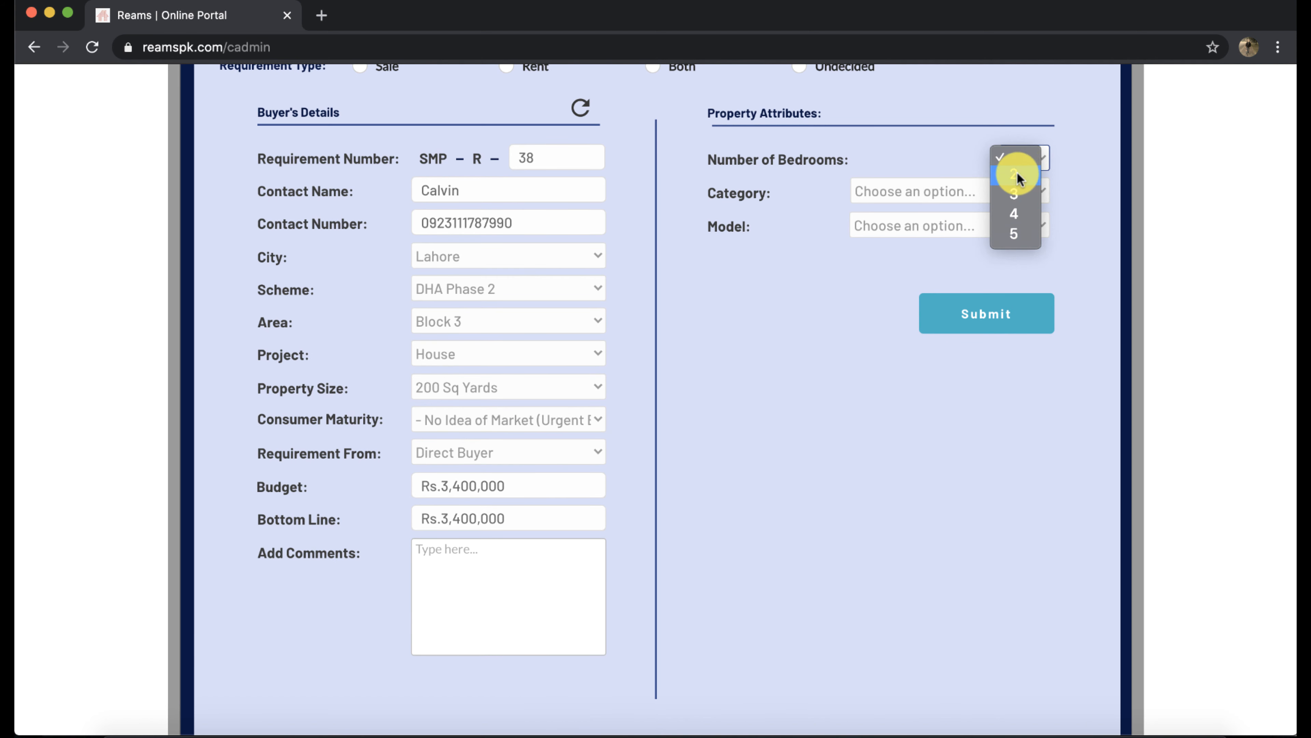
click(1018, 192)
click(1027, 190)
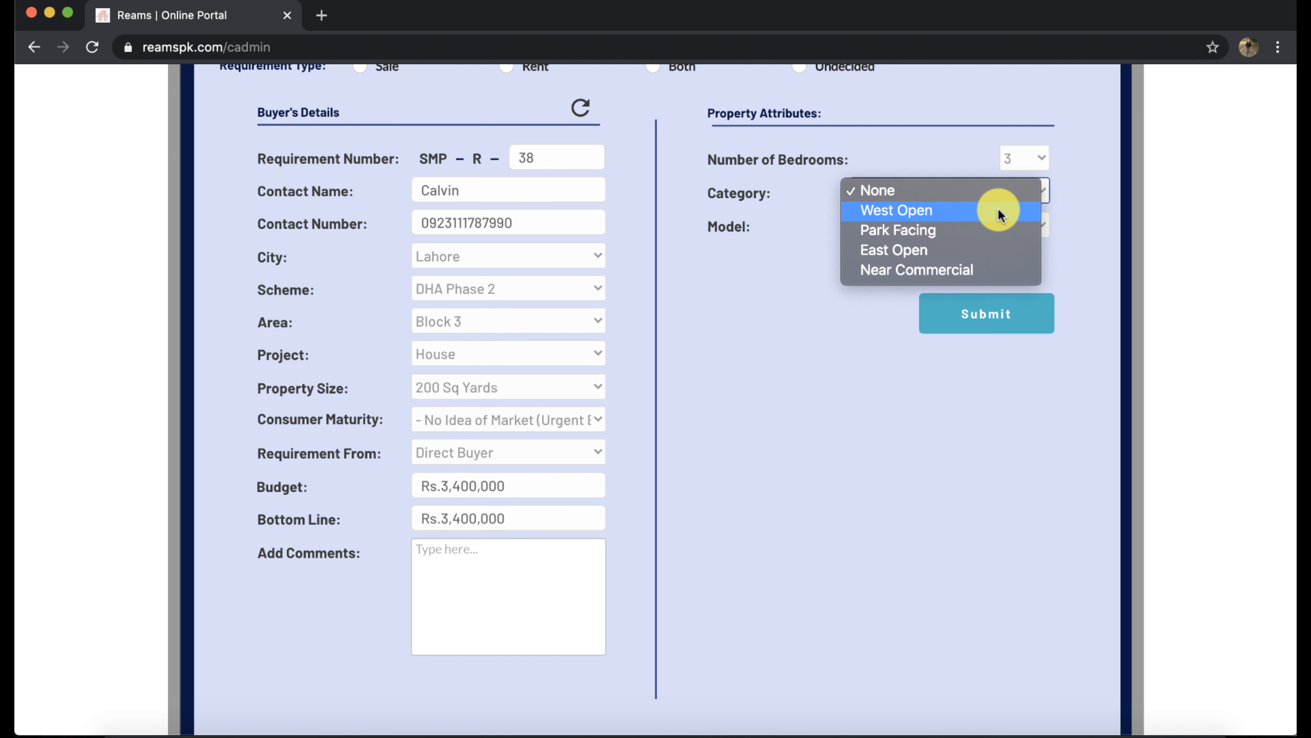
click(998, 209)
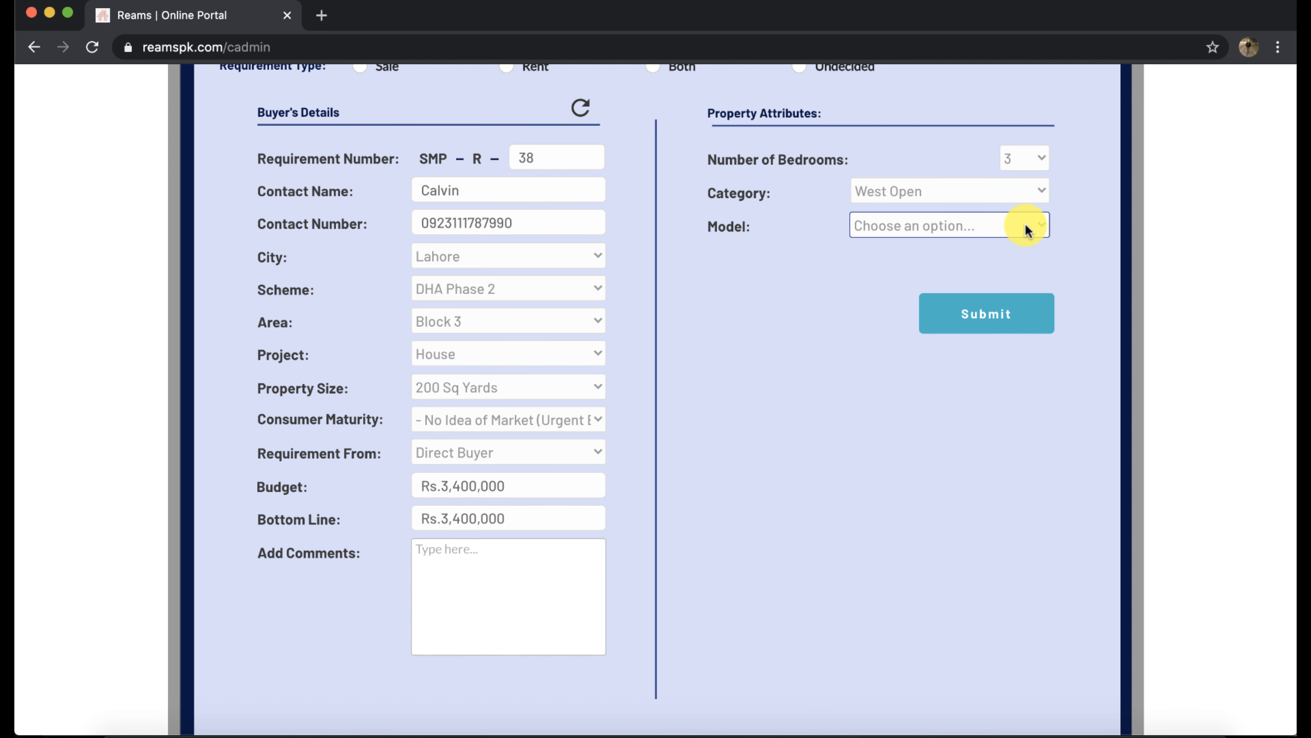
click(1025, 223)
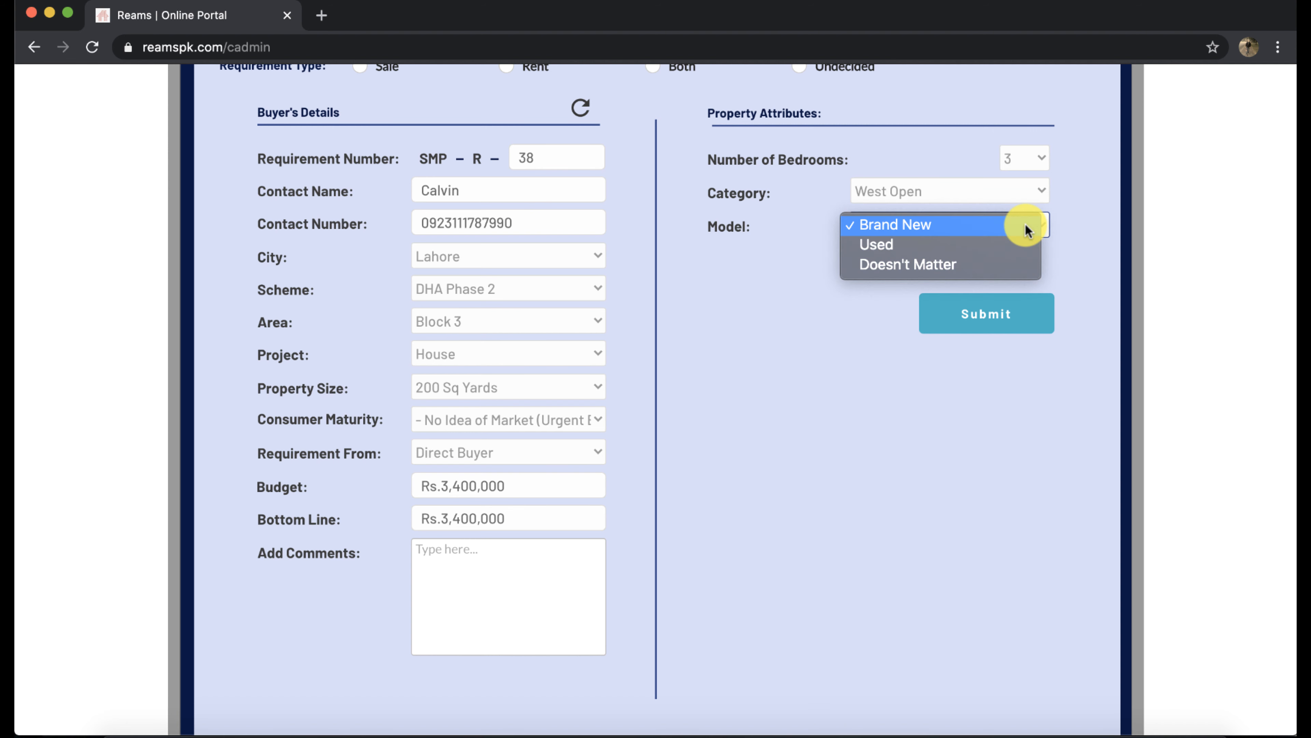
click(1004, 225)
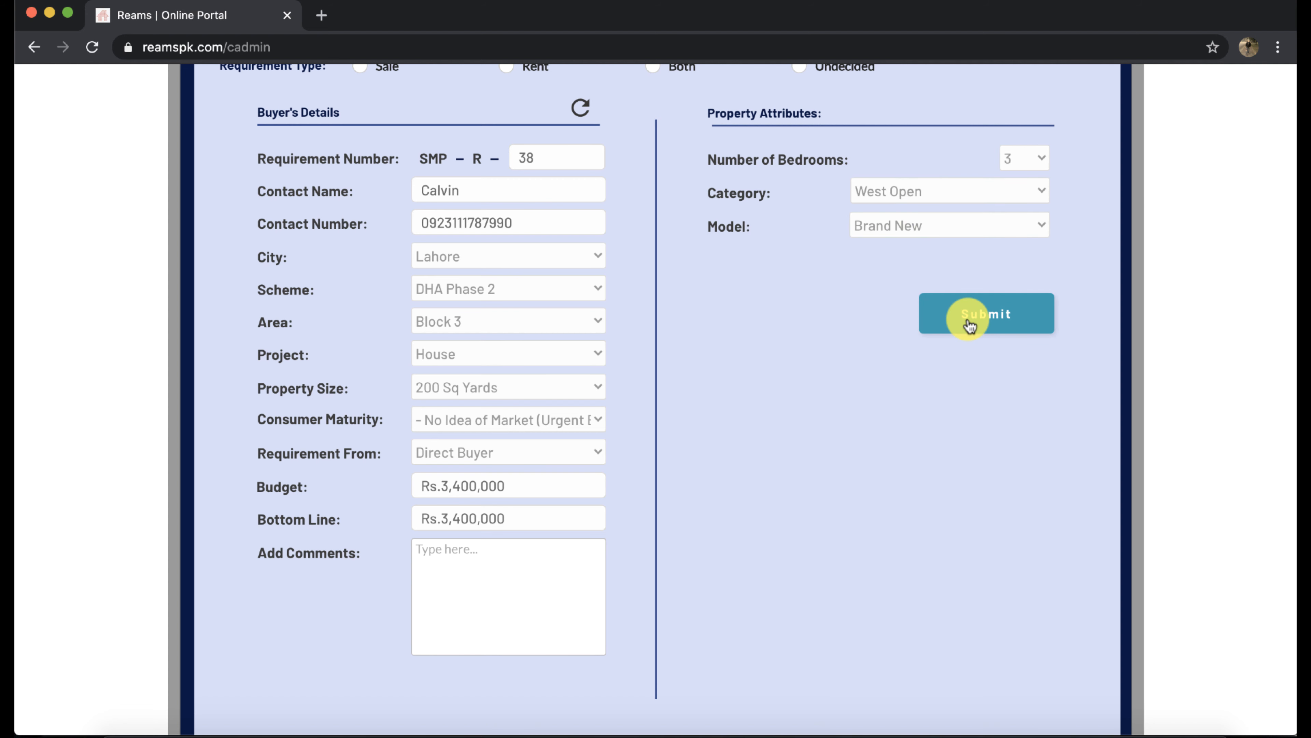
scroll(711, 316, up, 3)
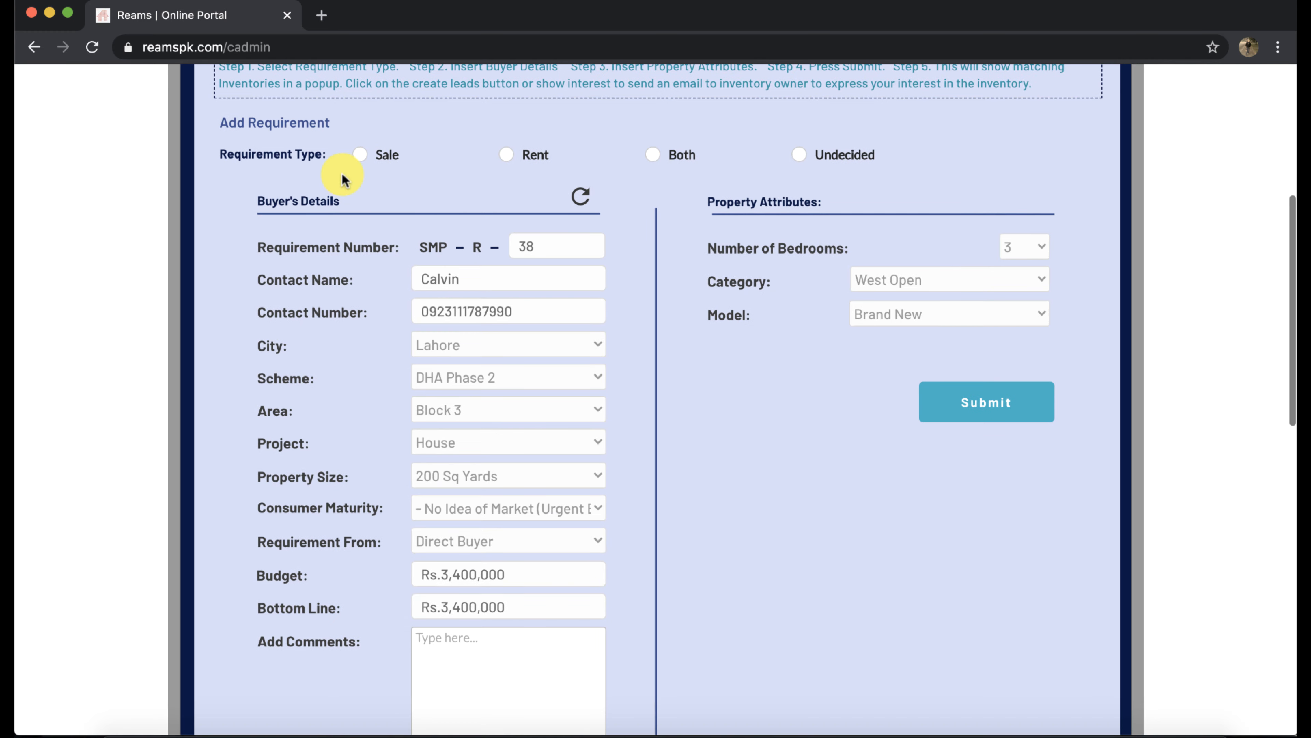
click(360, 154)
Submit the requirement, scroll through the 25 matching inventories, and close the results popup
click(993, 405)
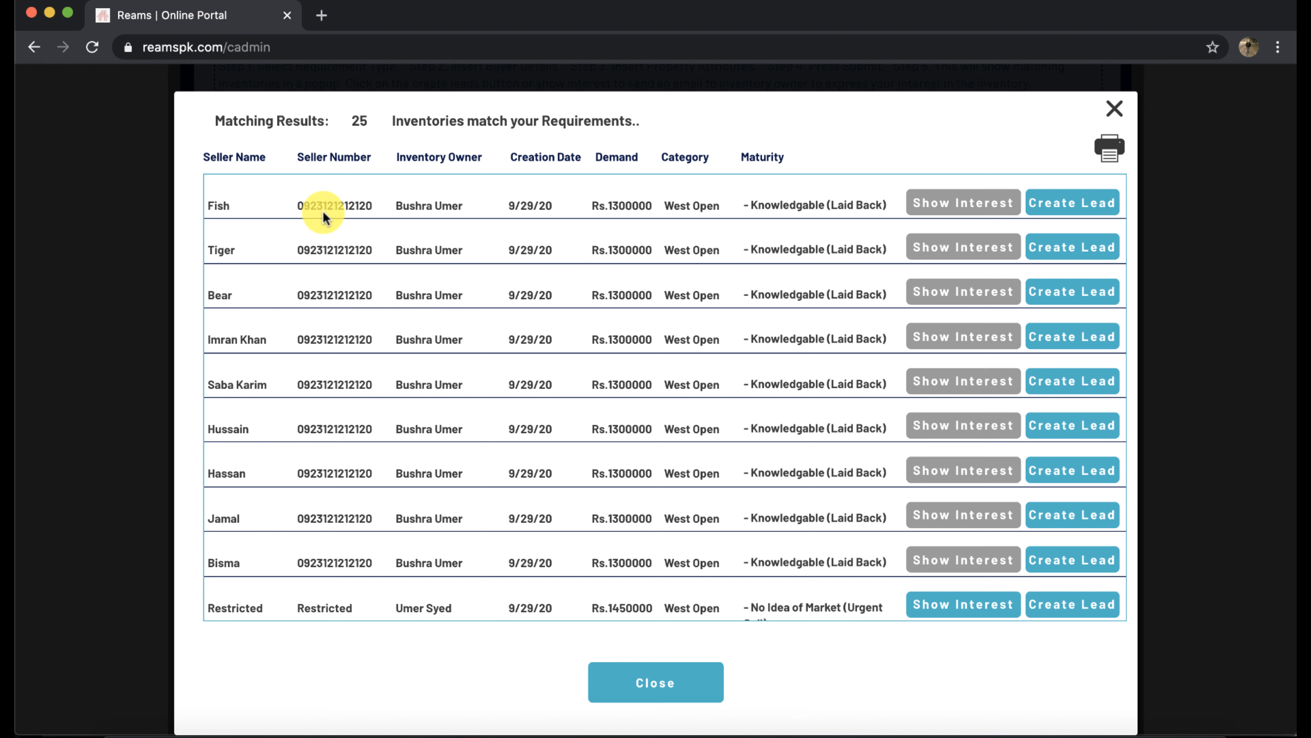
scroll(333, 402, down, 1)
scroll(333, 402, up, 1)
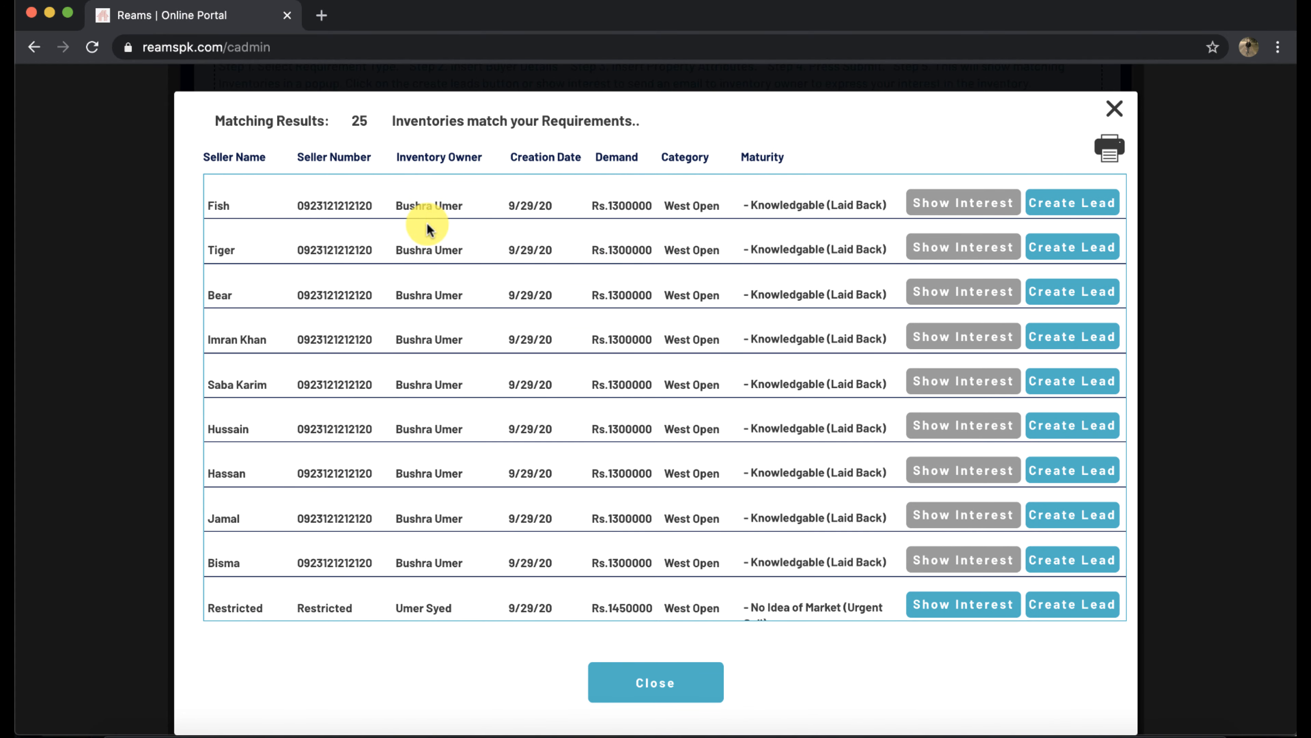
scroll(418, 550, down, 4)
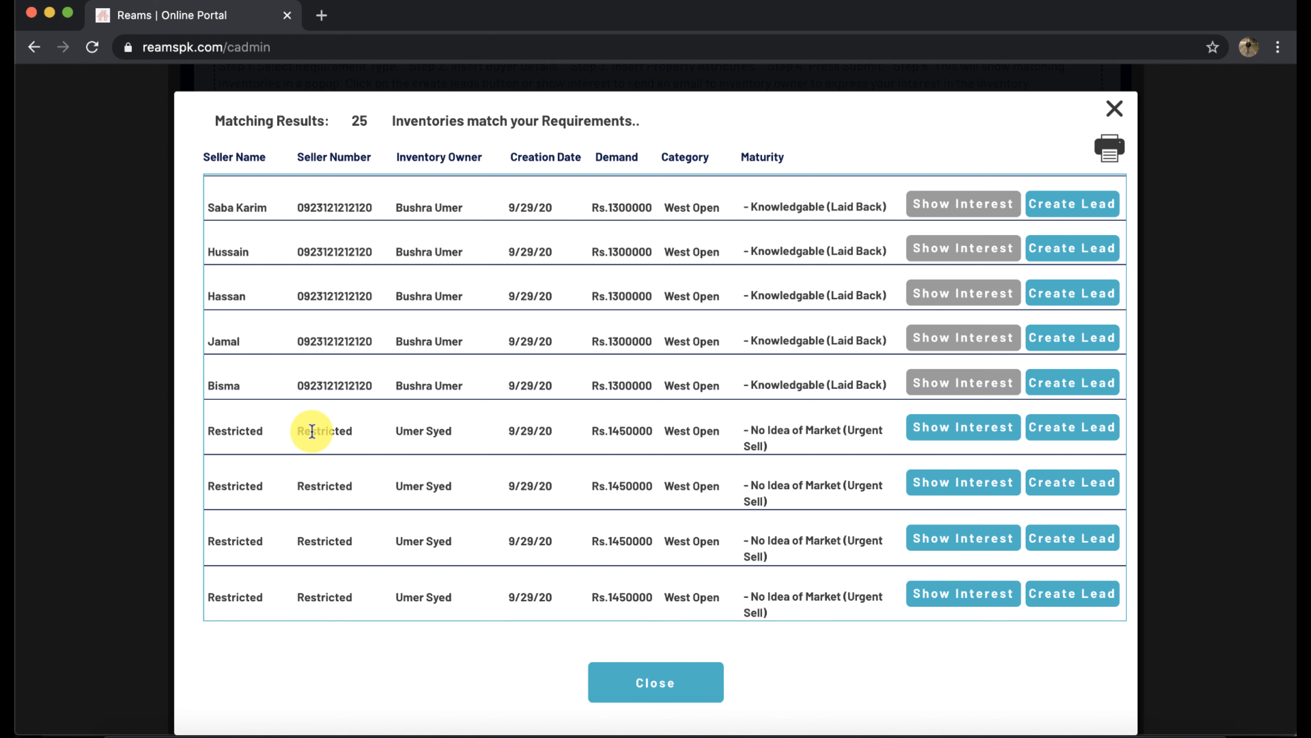
scroll(311, 430, down, 2)
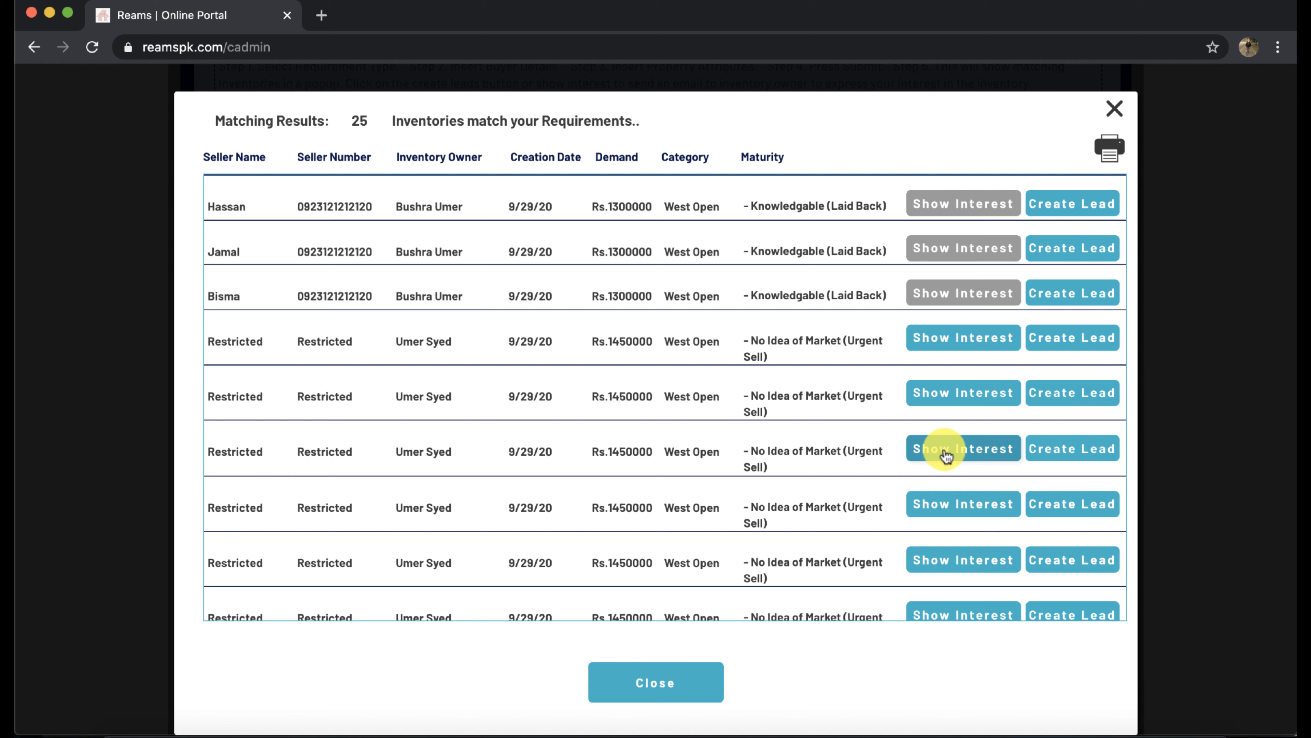
click(1063, 449)
Filter the requirement search to House projects of 200 Sq Yards
scroll(601, 394, up, 3)
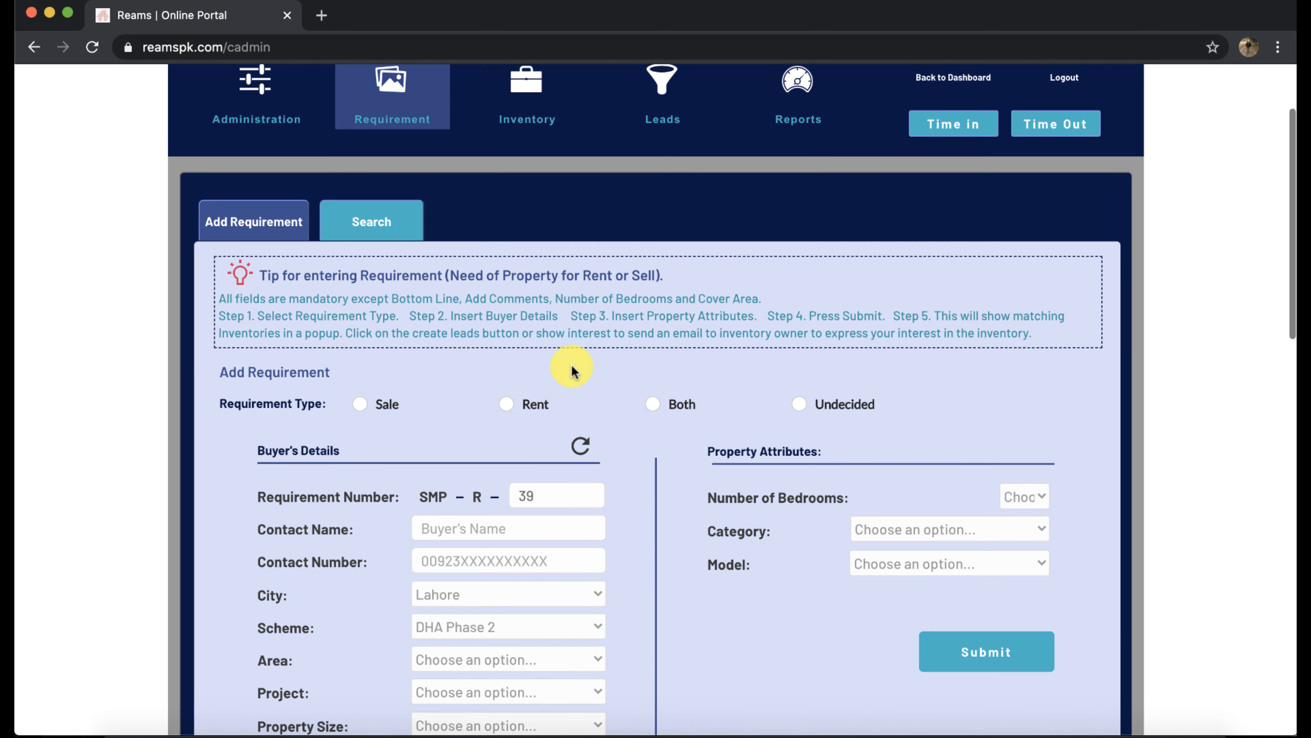
click(377, 227)
scroll(535, 379, down, 5)
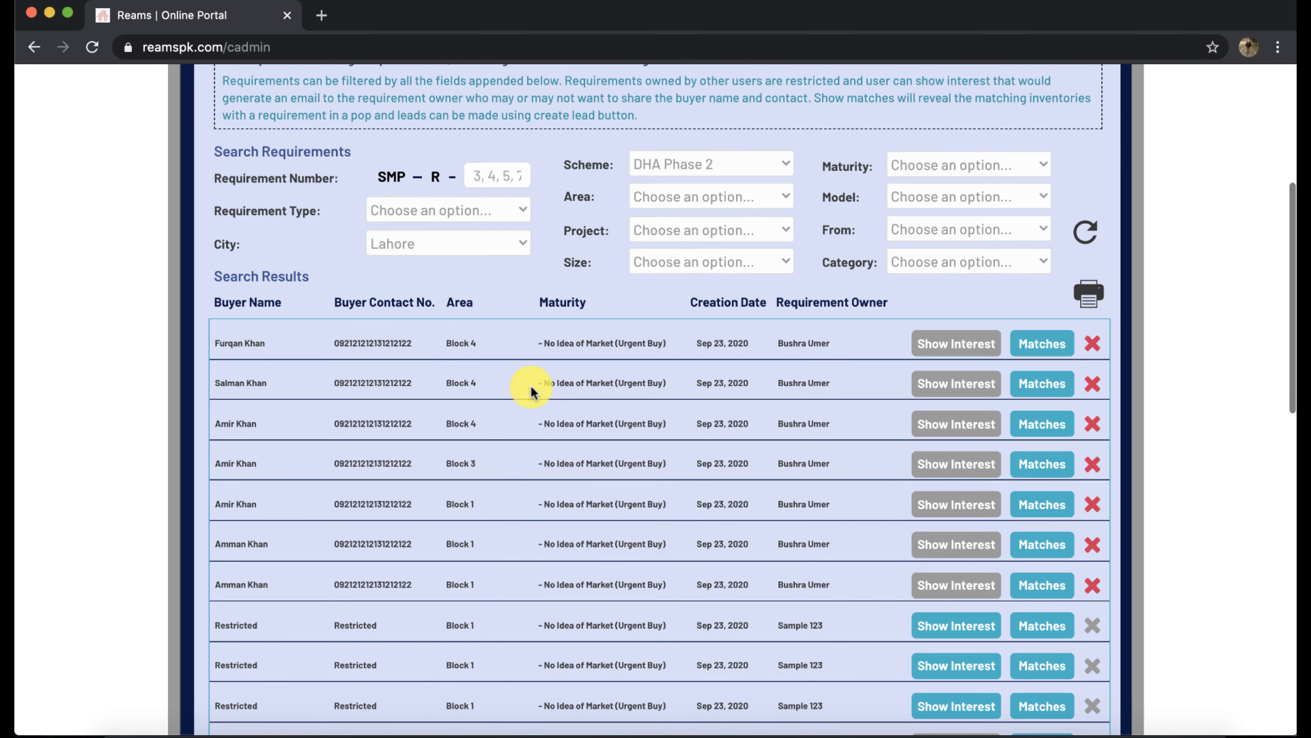
click(720, 227)
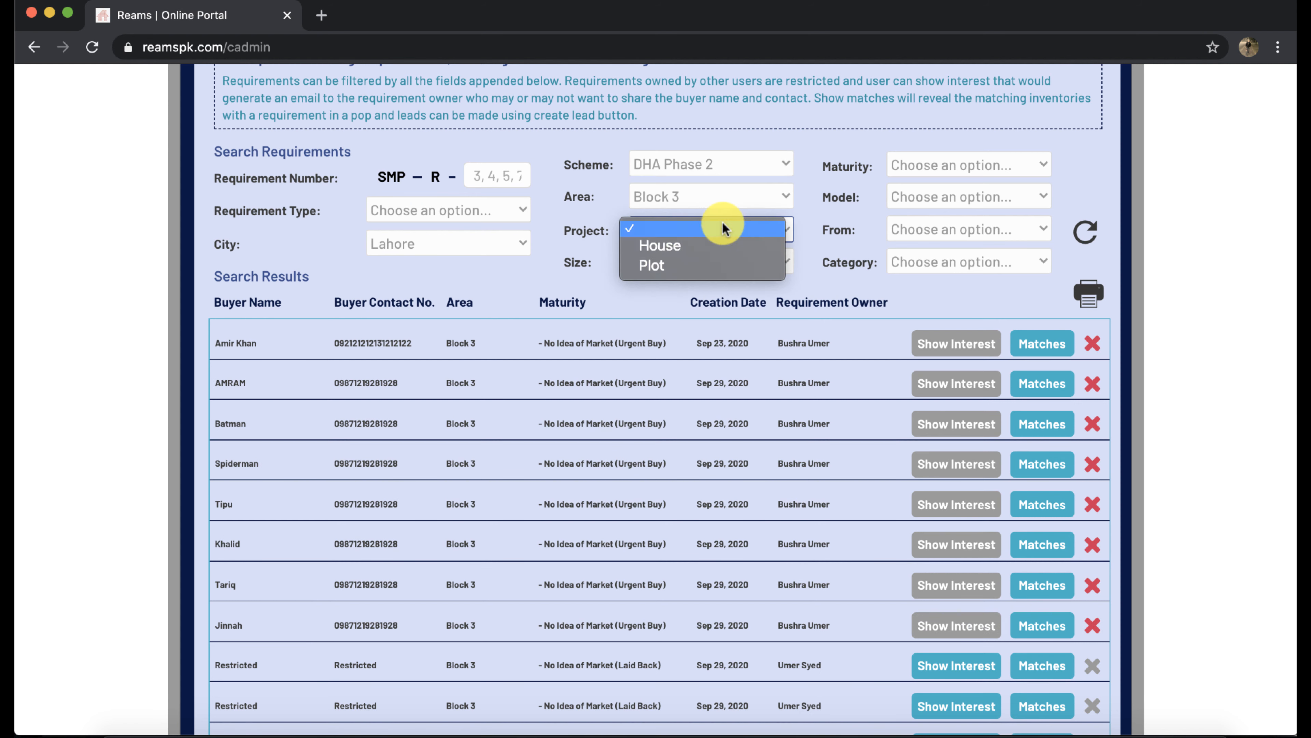
click(712, 246)
click(715, 262)
click(717, 276)
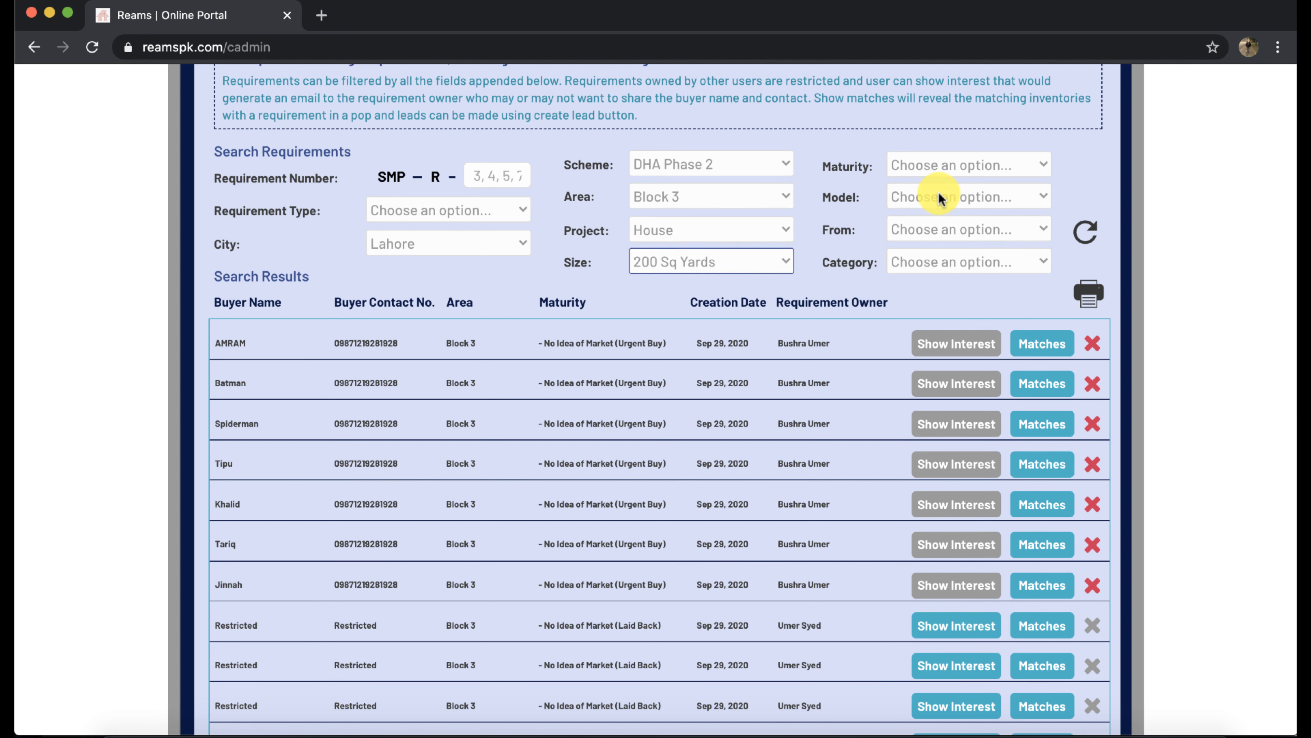
Add the No Idea of Market (Laid Back) maturity and Brand New model filters
click(949, 166)
click(944, 179)
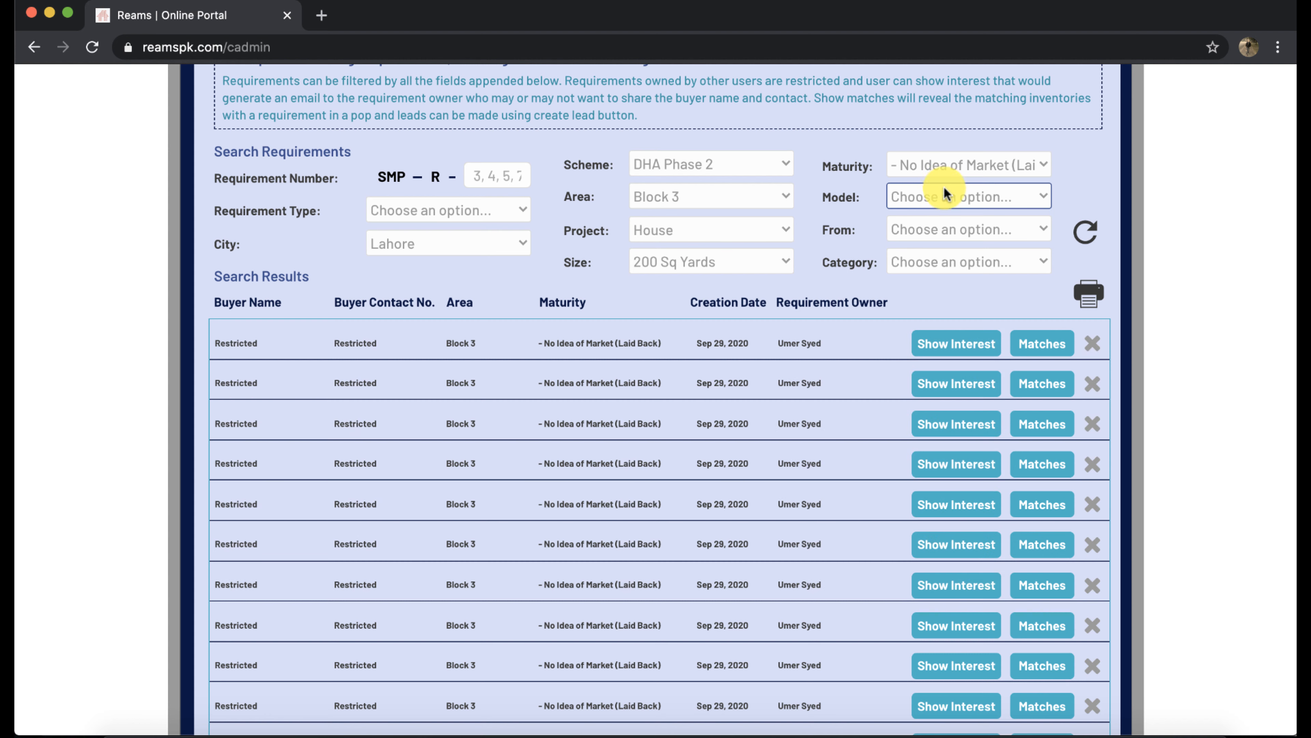
click(945, 195)
click(943, 215)
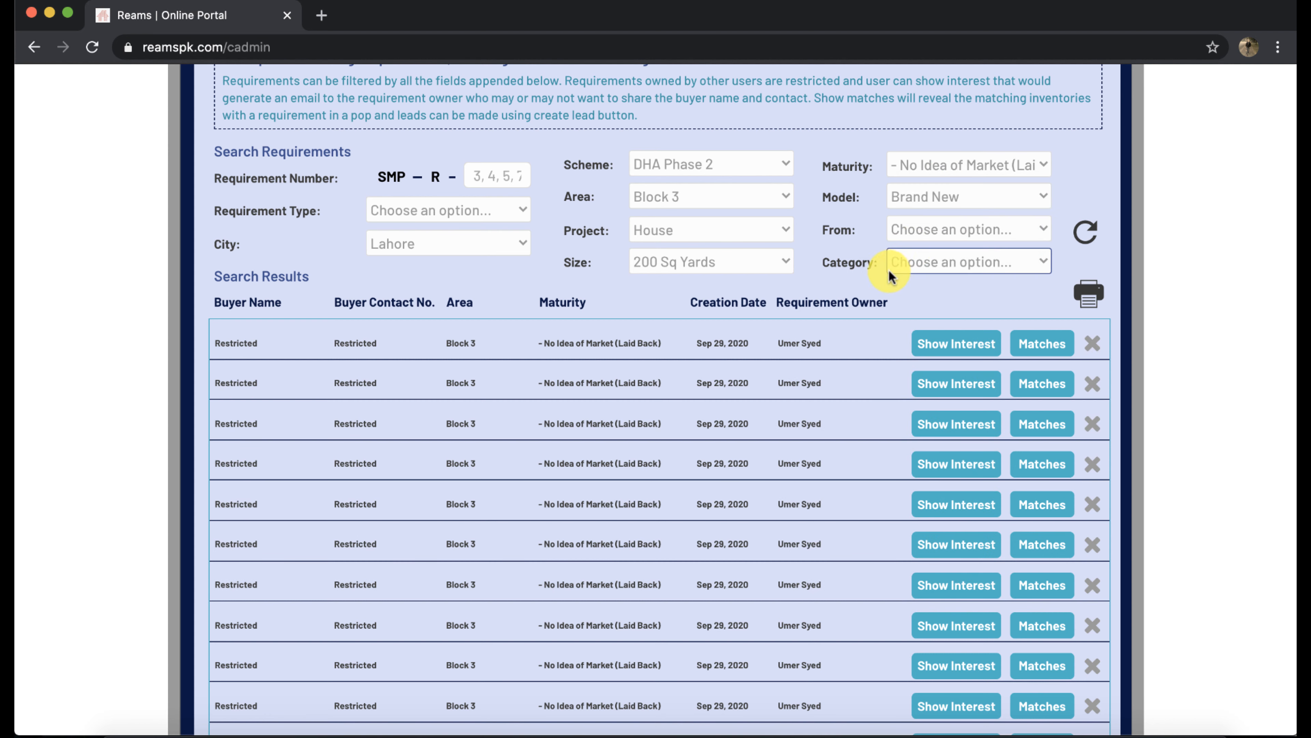
scroll(570, 620, down, 3)
scroll(588, 404, up, 2)
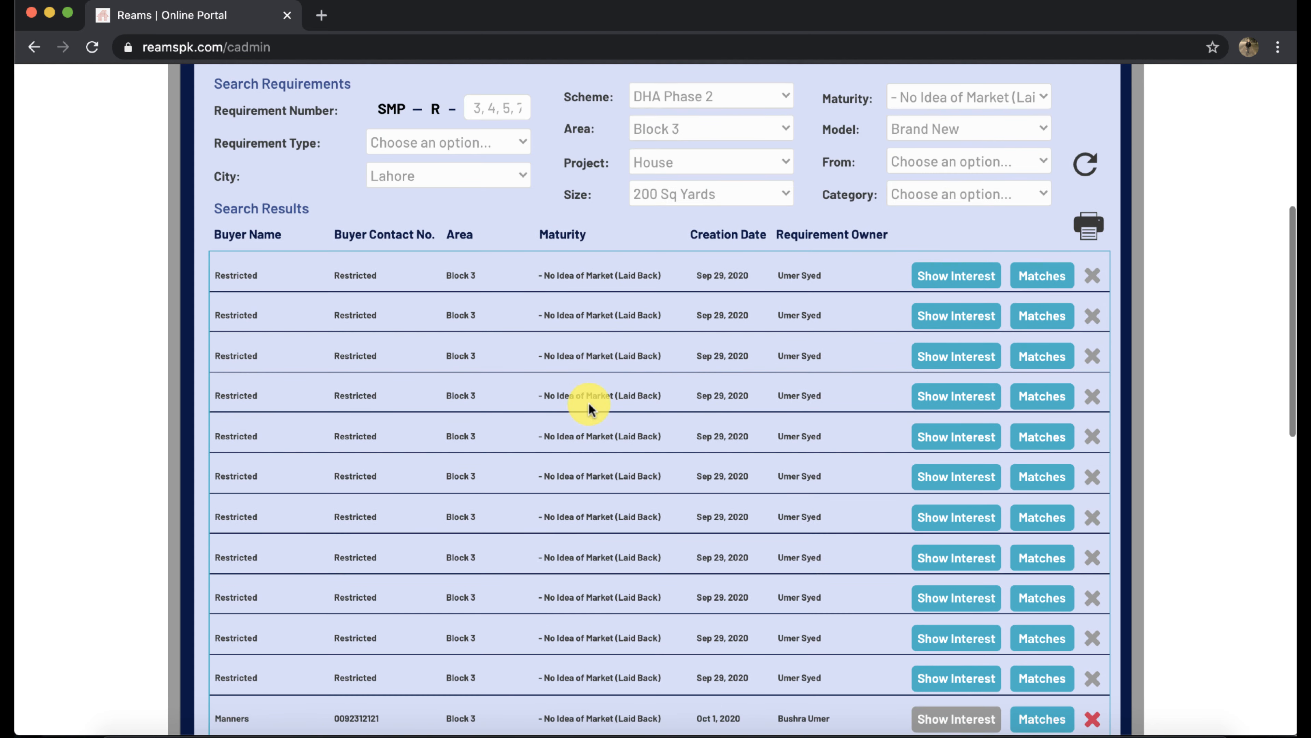
scroll(651, 440, down, 2)
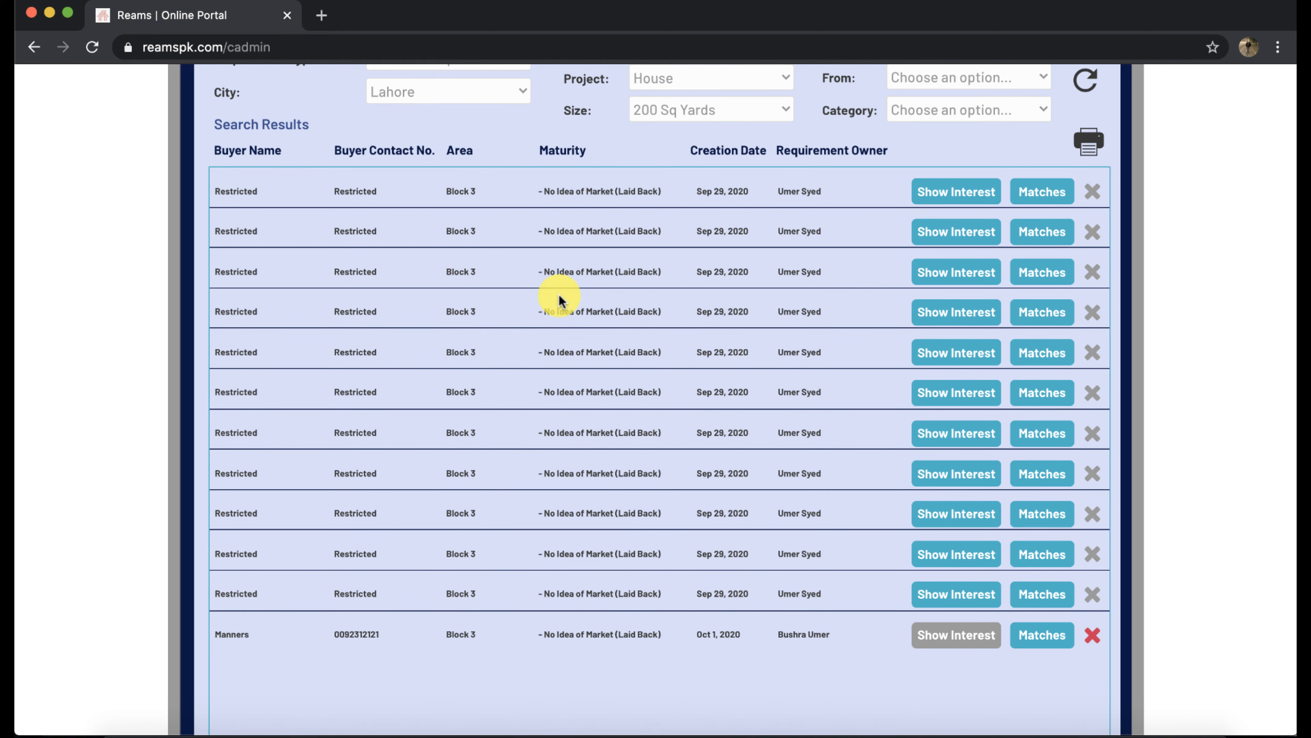
scroll(660, 328, up, 3)
scroll(662, 329, up, 4)
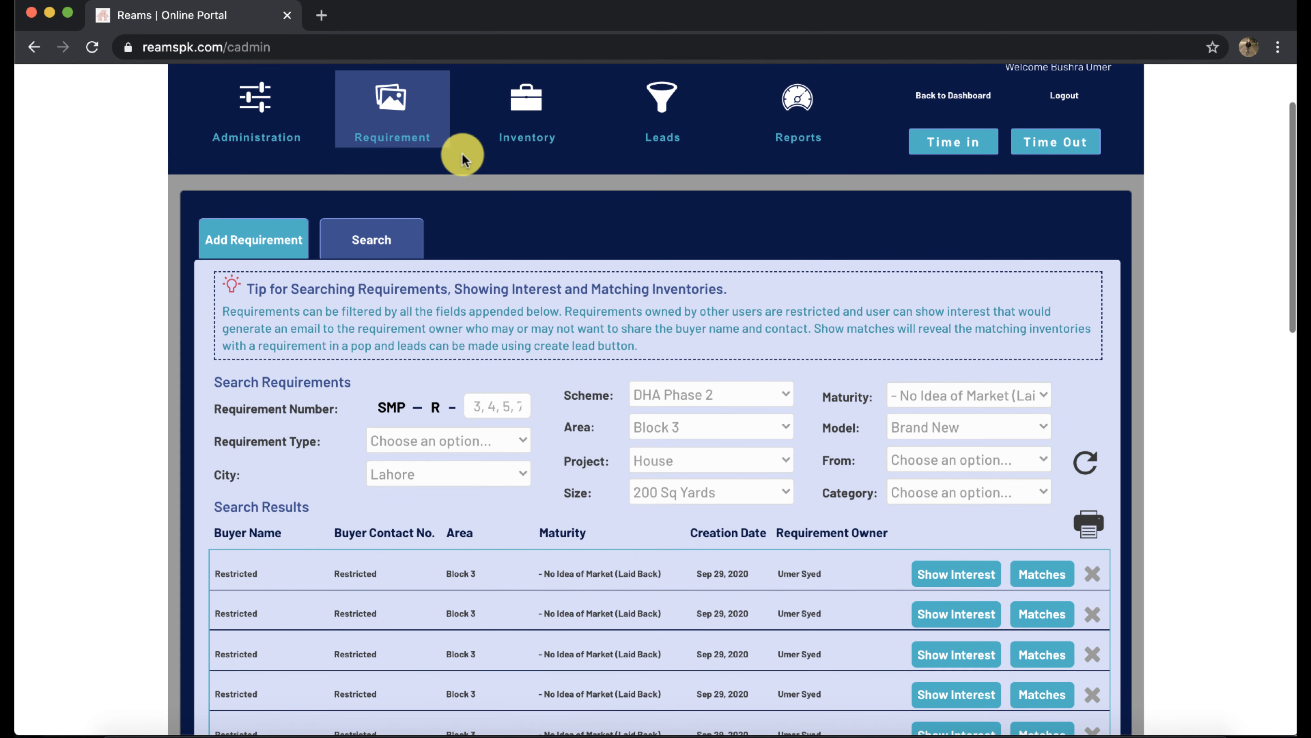
Go to Inventory search and browse the listed Lahore, DHA Phase 2 inventories
click(527, 129)
scroll(596, 450, down, 3)
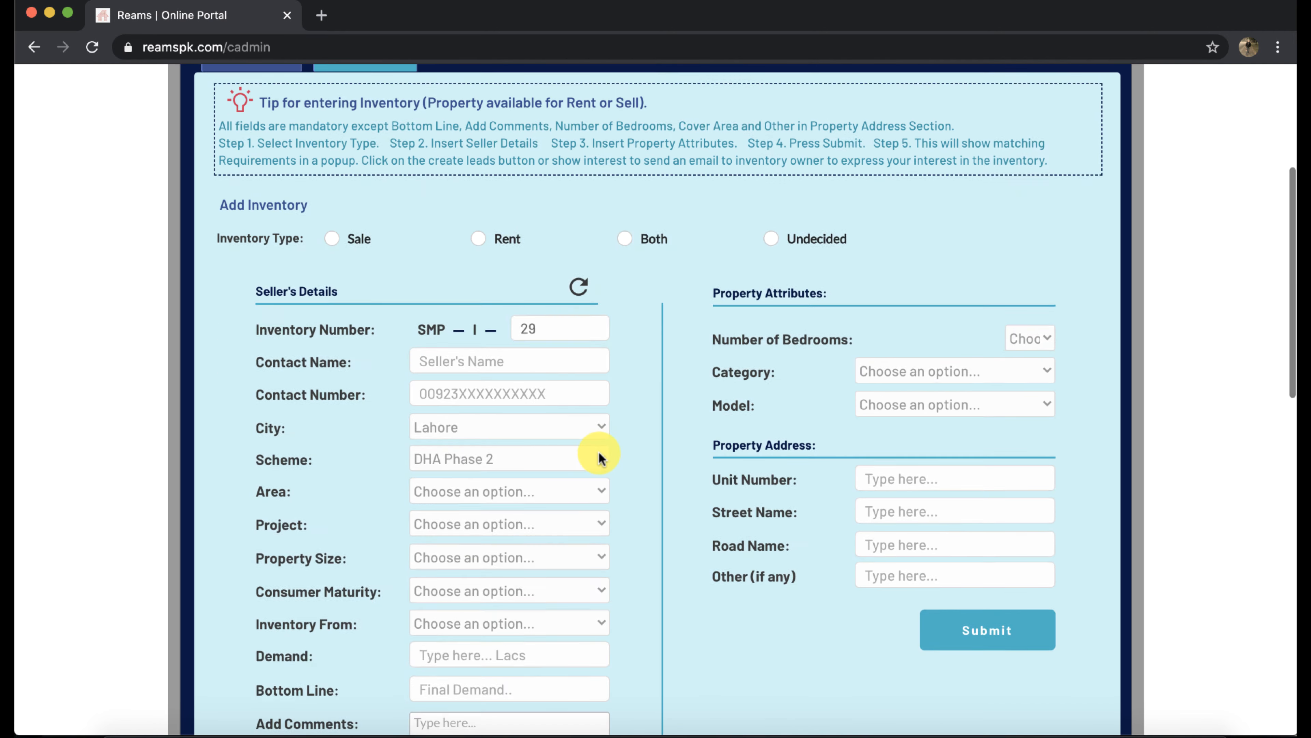
click(925, 482)
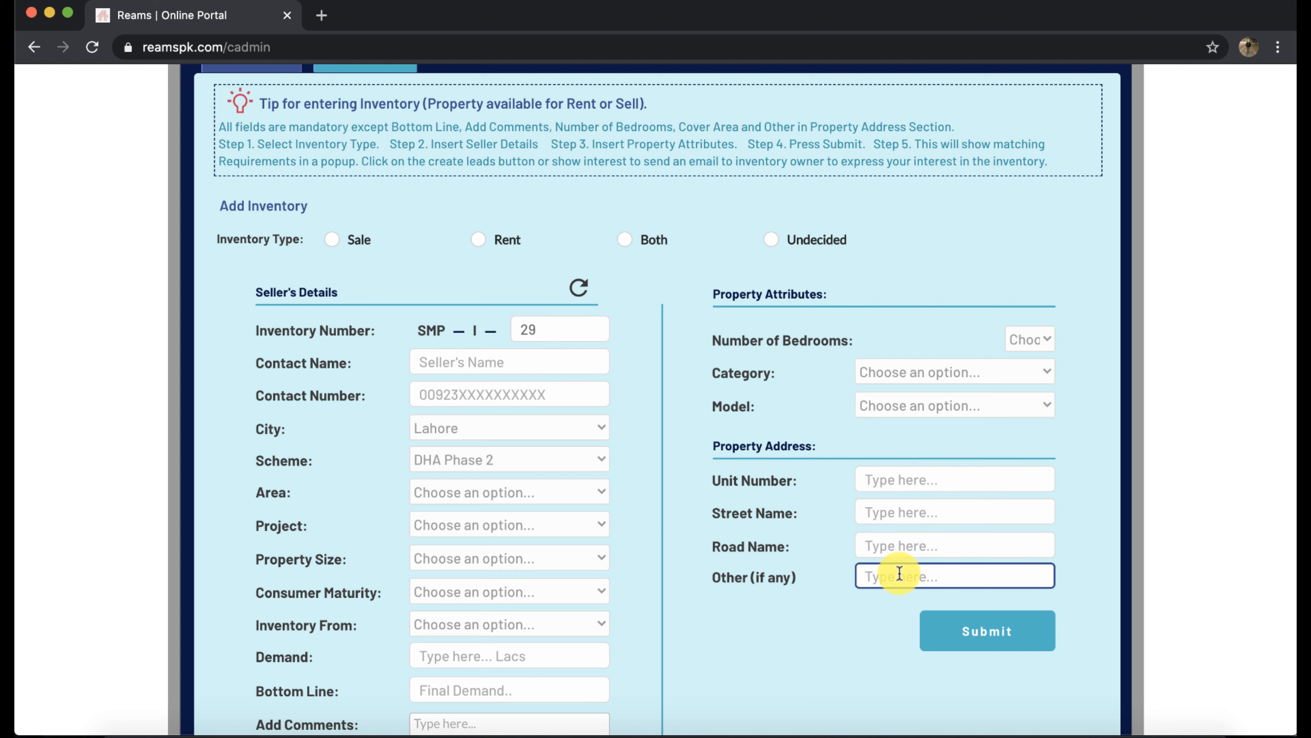
scroll(634, 318, up, 5)
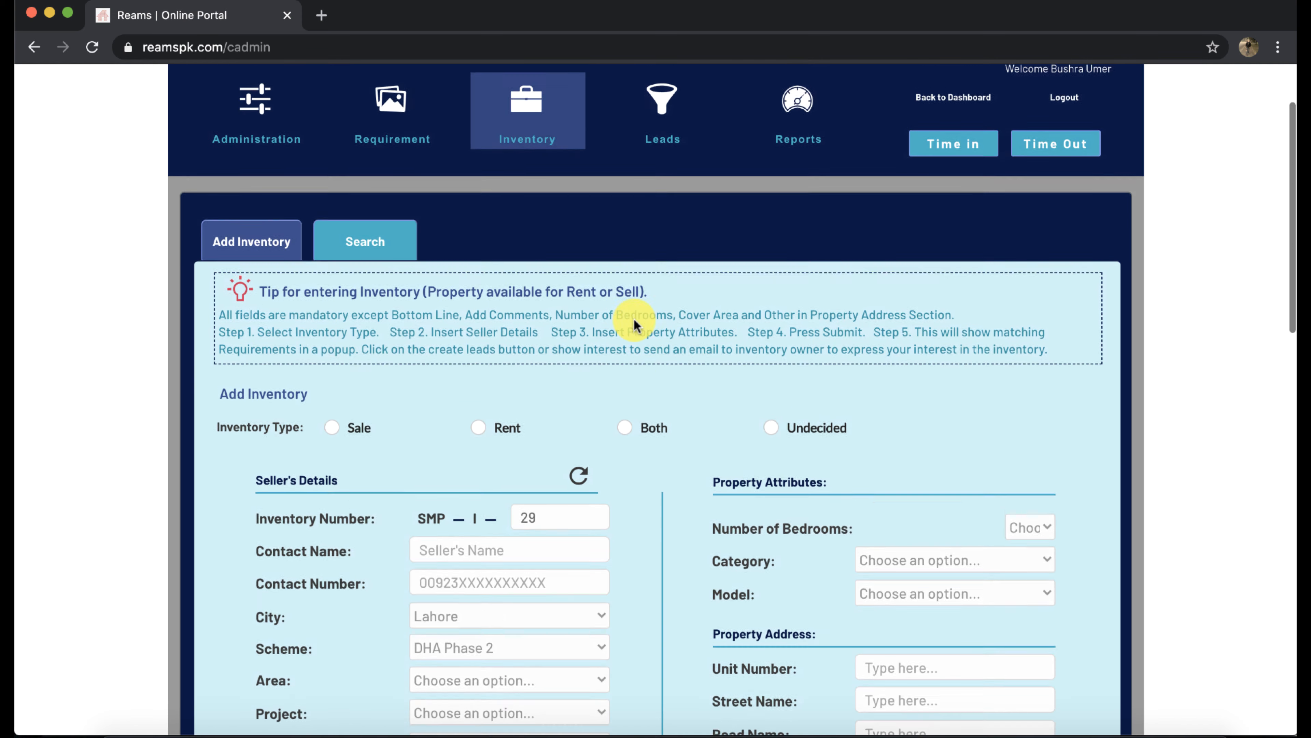
click(365, 247)
scroll(594, 463, down, 5)
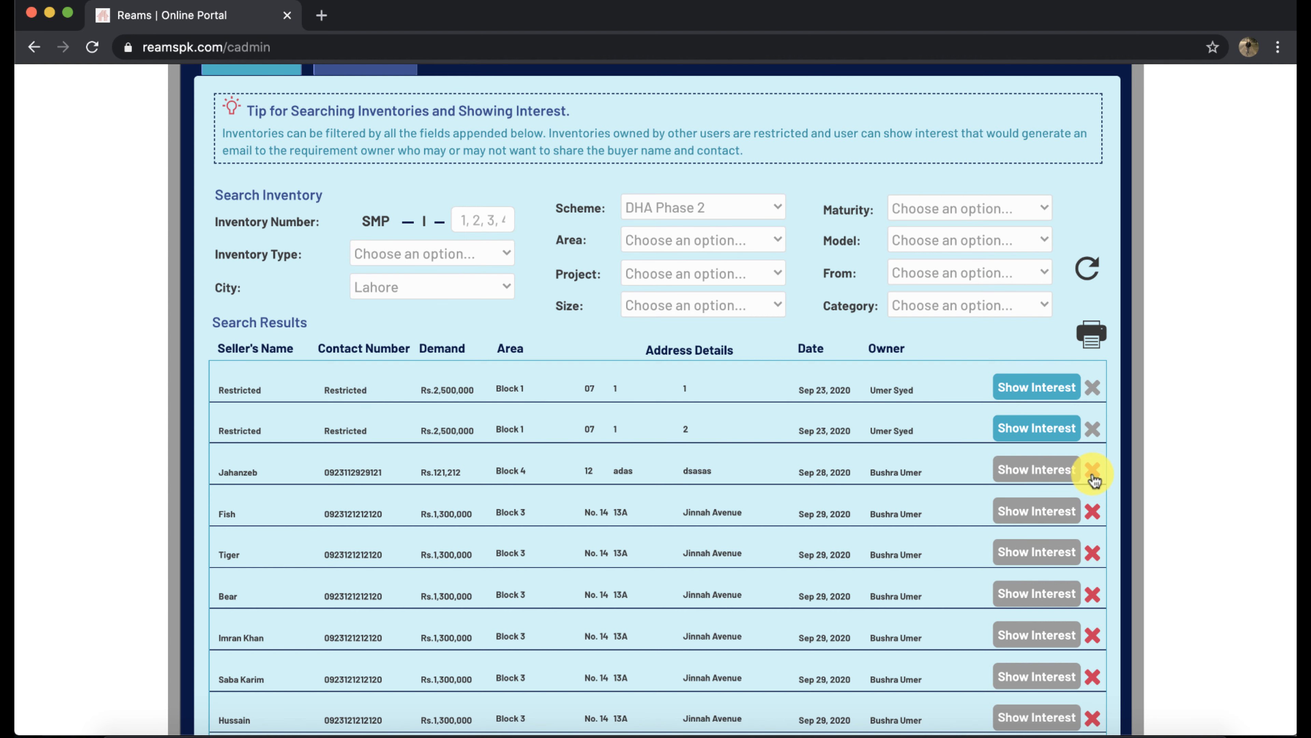
scroll(688, 439, up, 5)
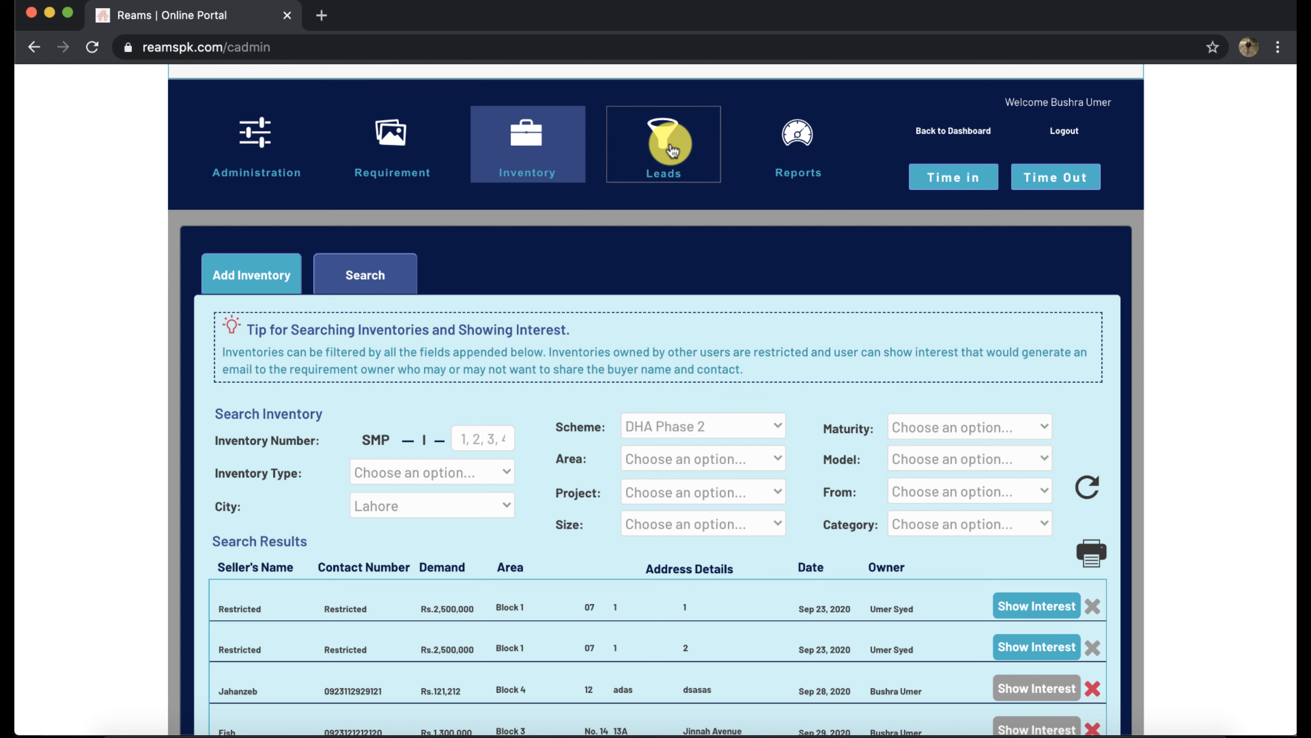
Load the four leads for requirement 37 and bring up the first lead's status choices
click(671, 150)
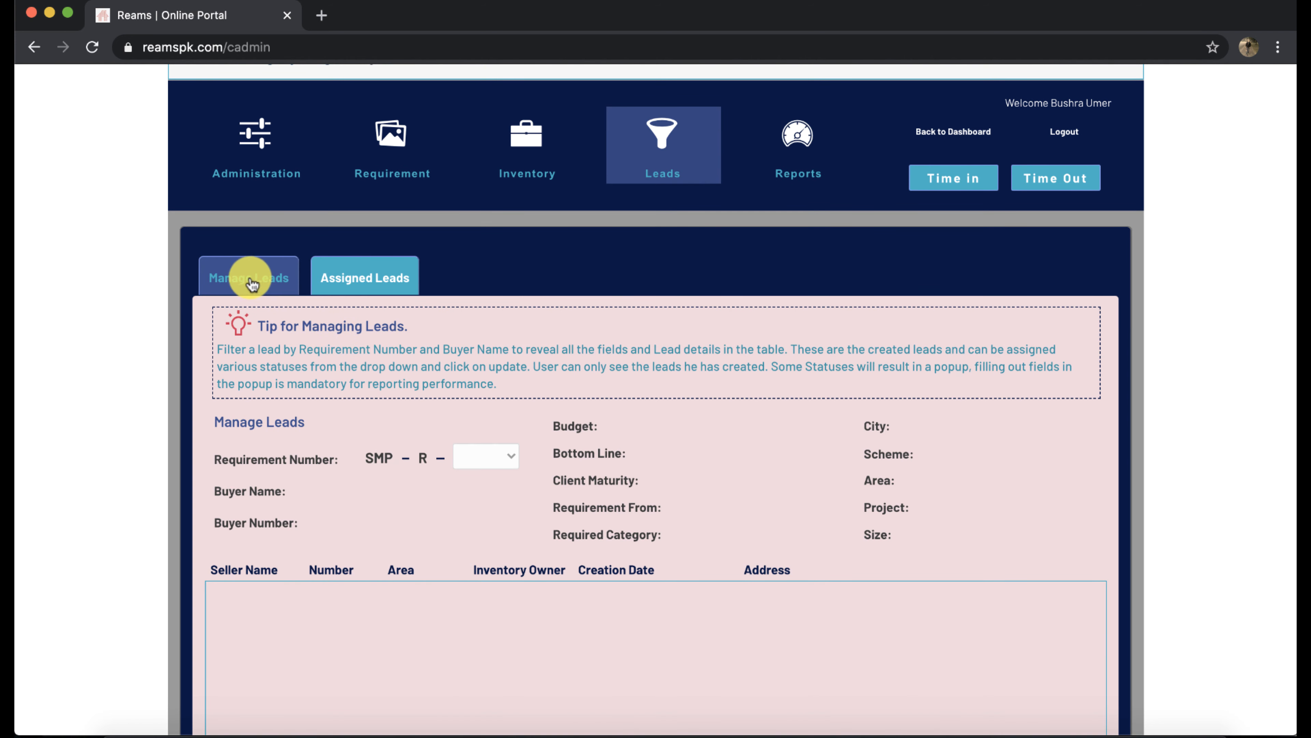
scroll(443, 400, down, 3)
click(483, 336)
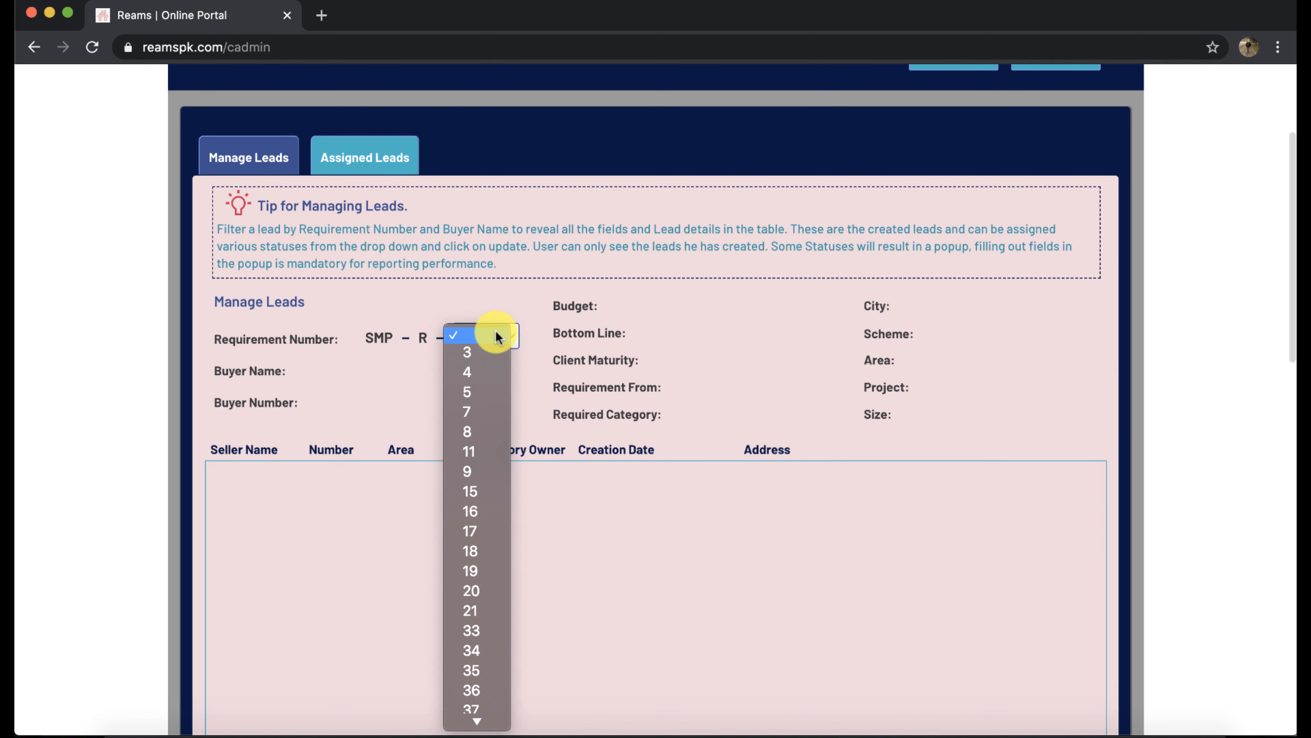
click(470, 714)
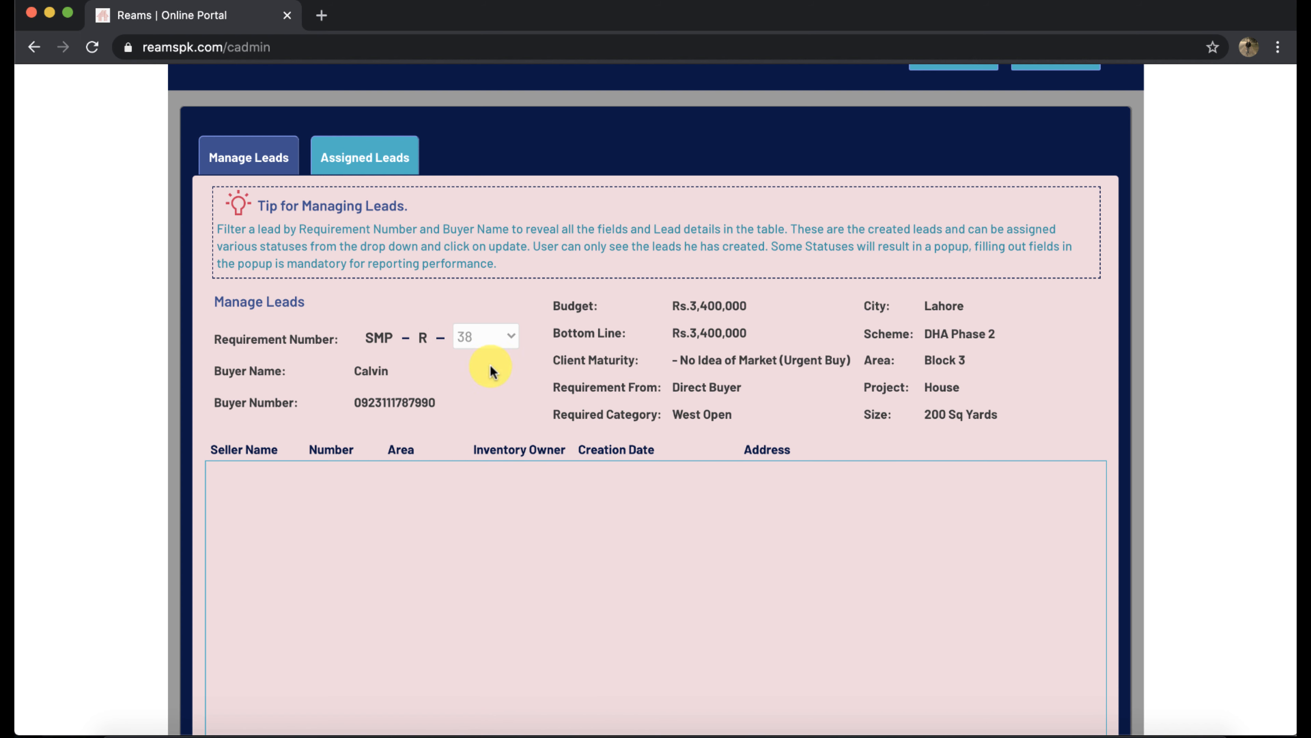
click(499, 337)
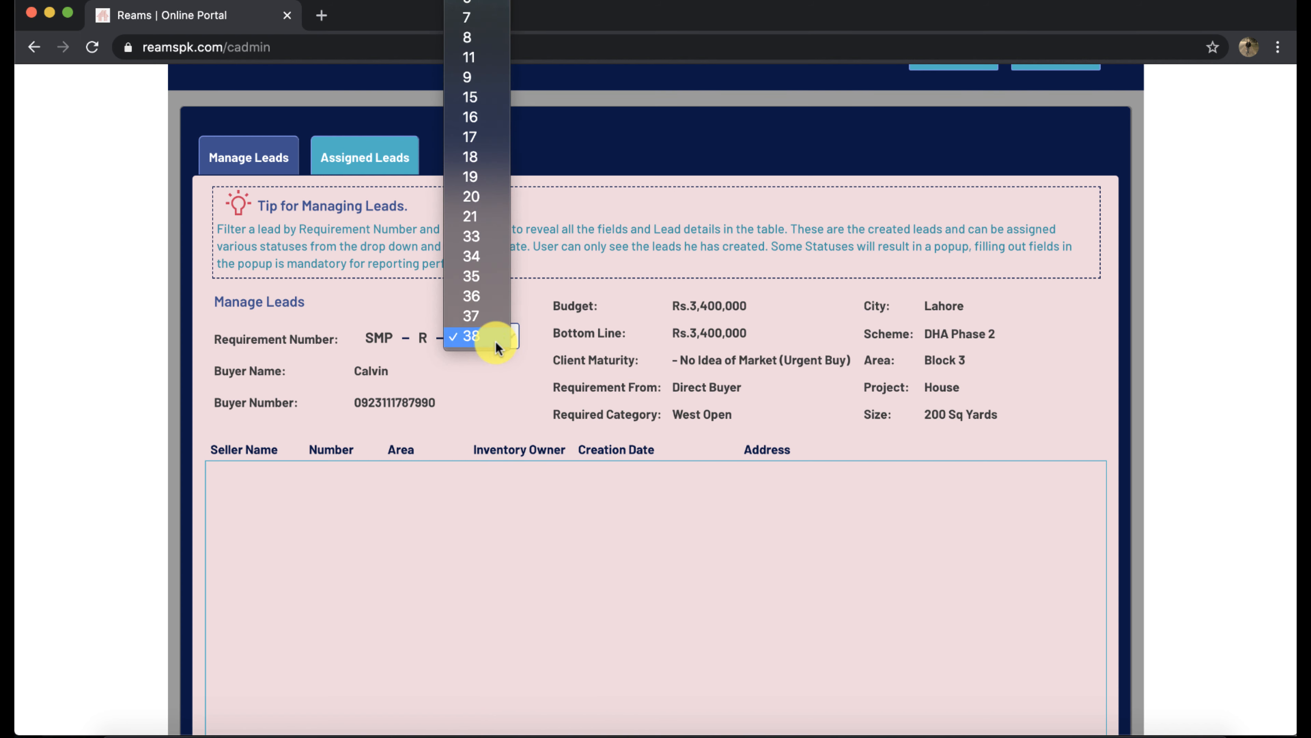
click(485, 315)
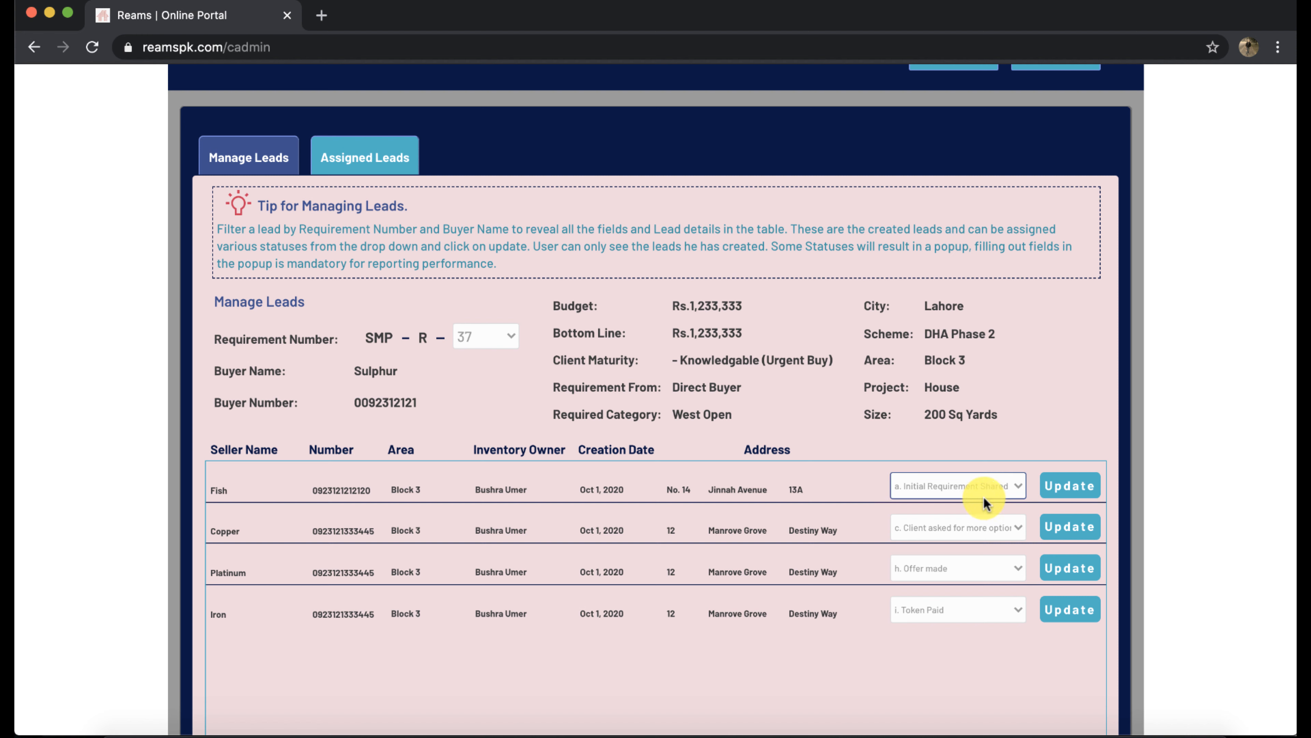
click(993, 490)
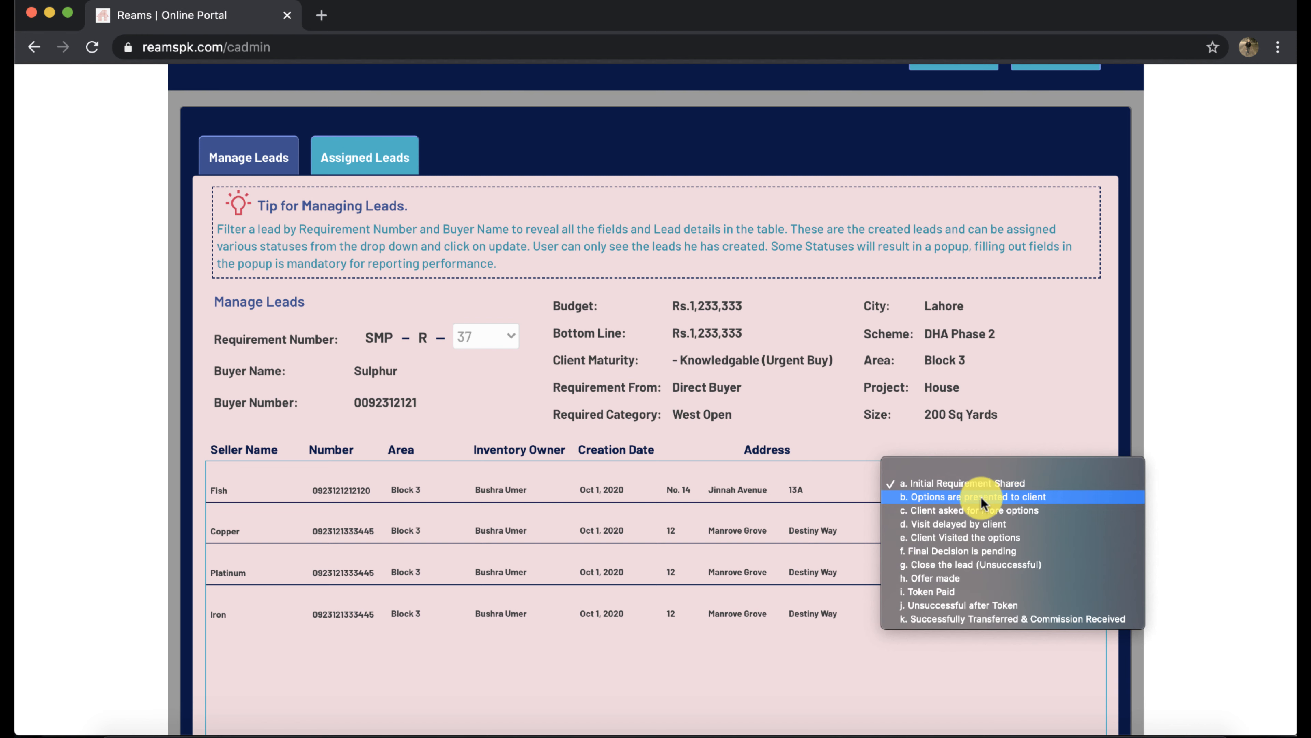
Update the first lead's status to h. Offer made and submit the offer amount in PKR
click(955, 574)
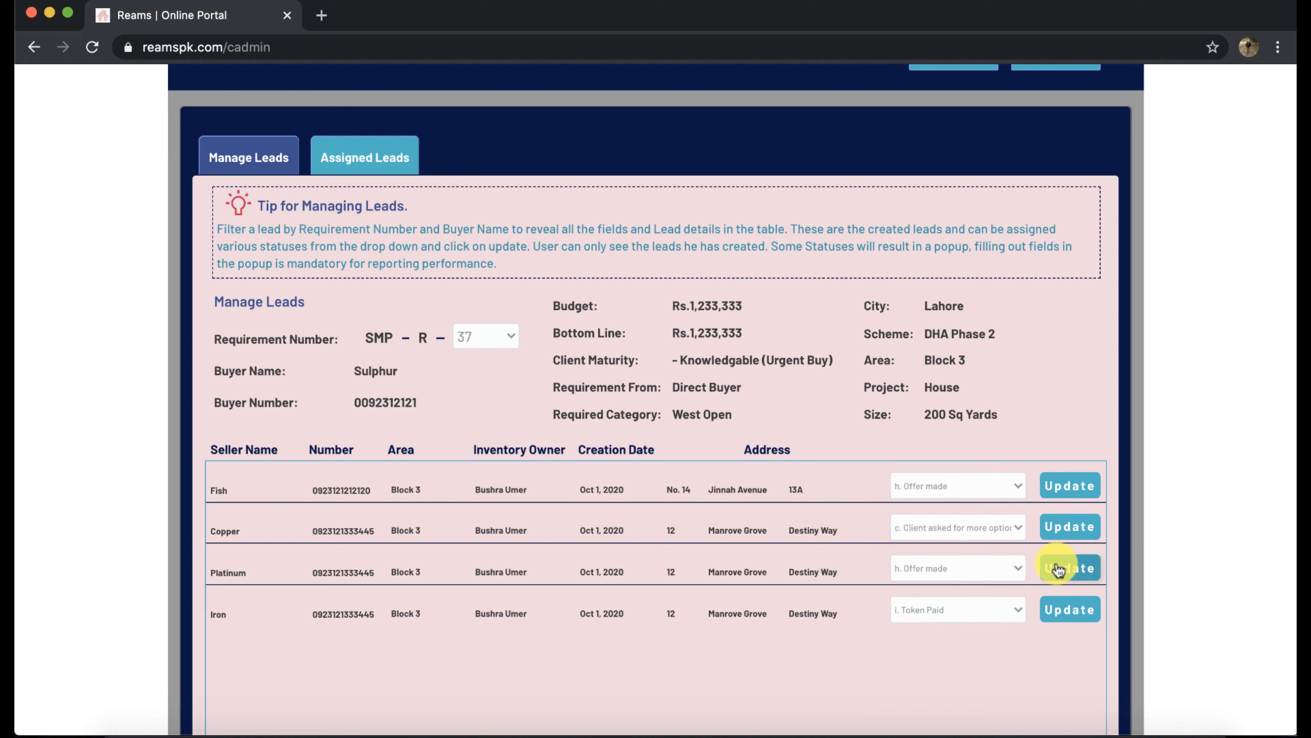
click(1063, 488)
click(717, 237)
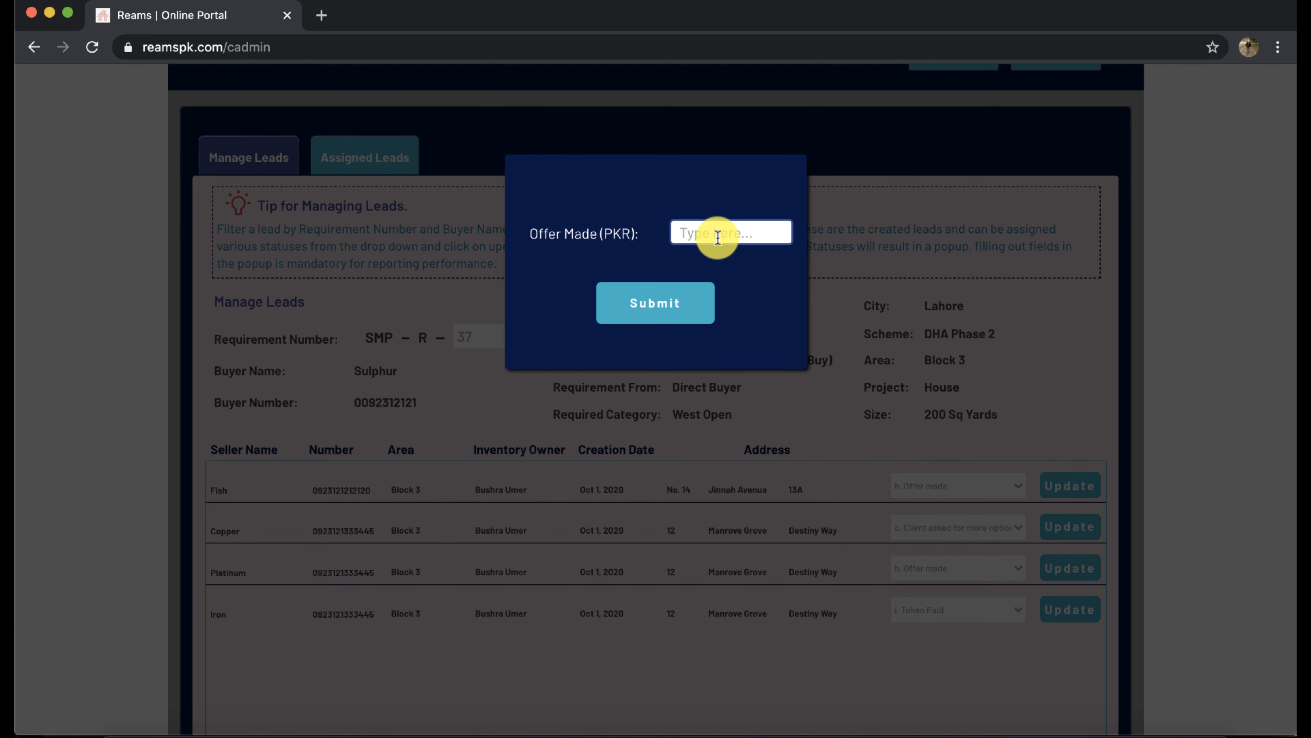
click(880, 249)
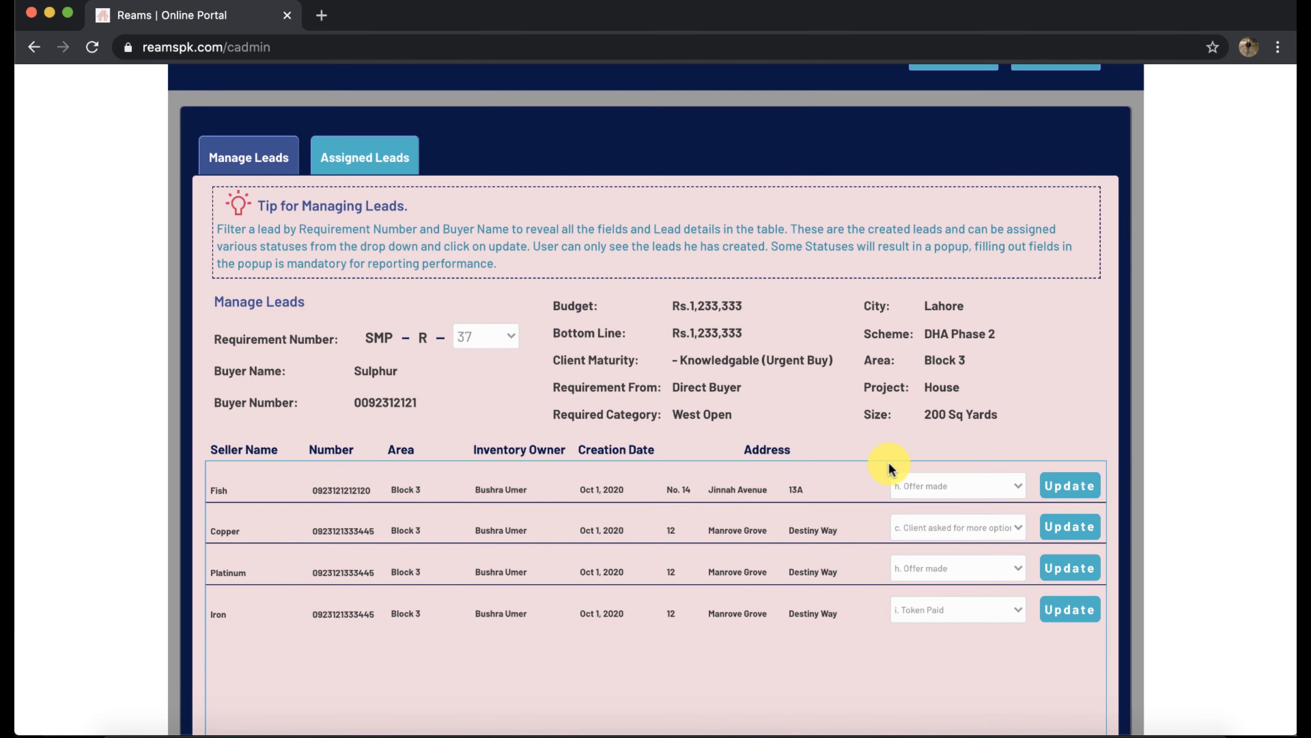